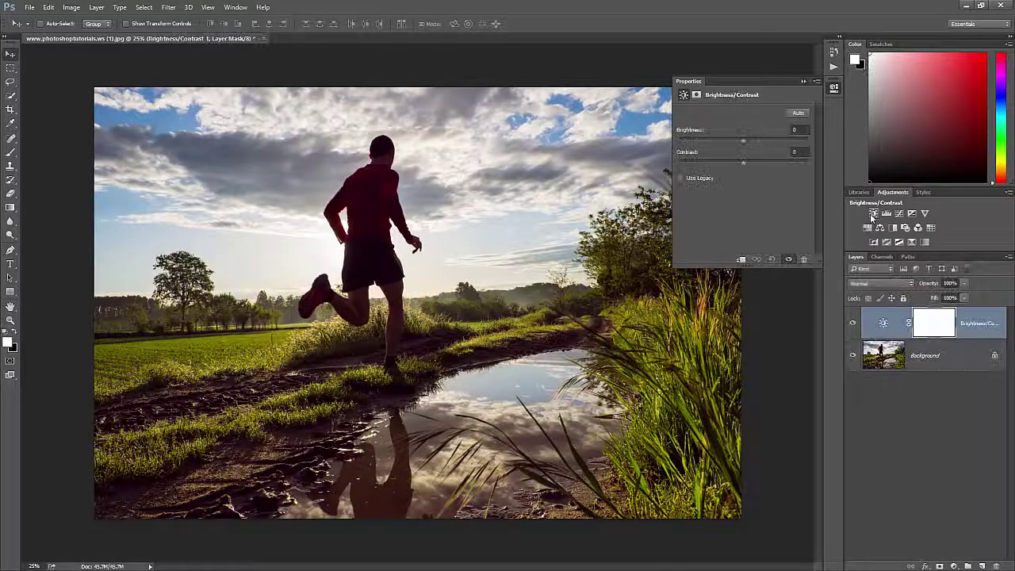
Step: Raise the Brightness/Contrast layer's brightness to about 140 and open that layer's blending options
left_click_drag(743, 141, 803, 151)
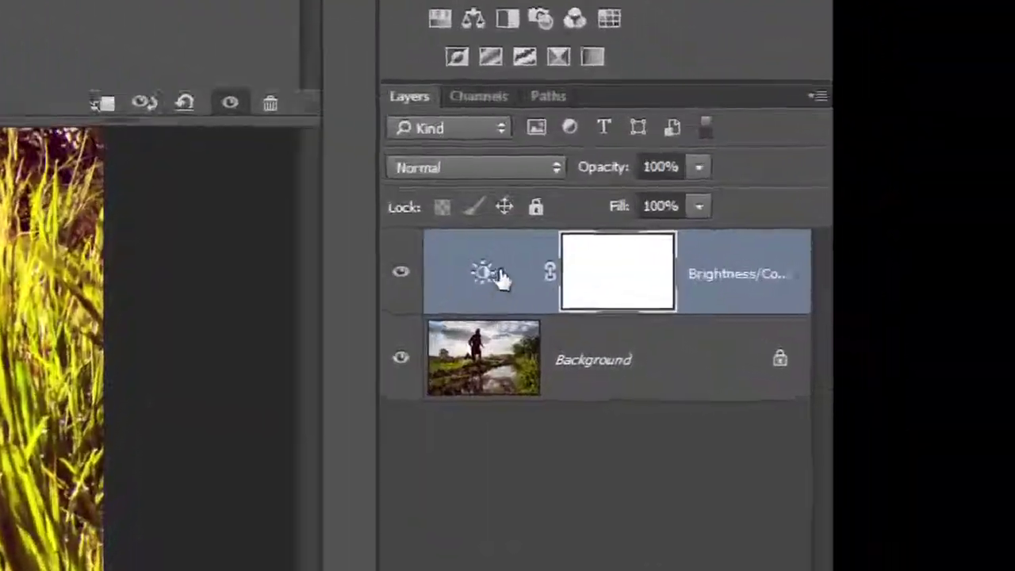
right_click(886, 323)
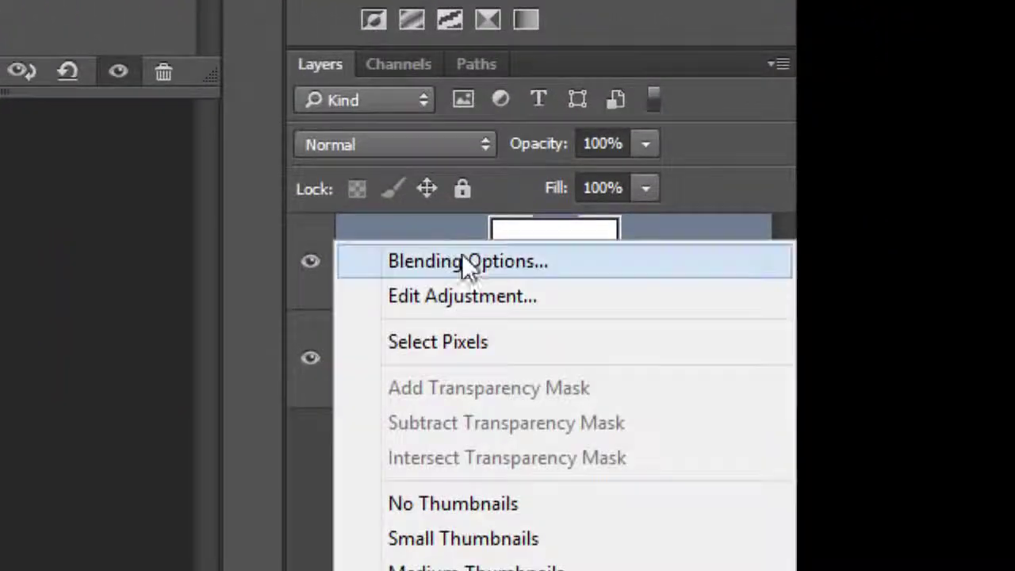
left_click(468, 263)
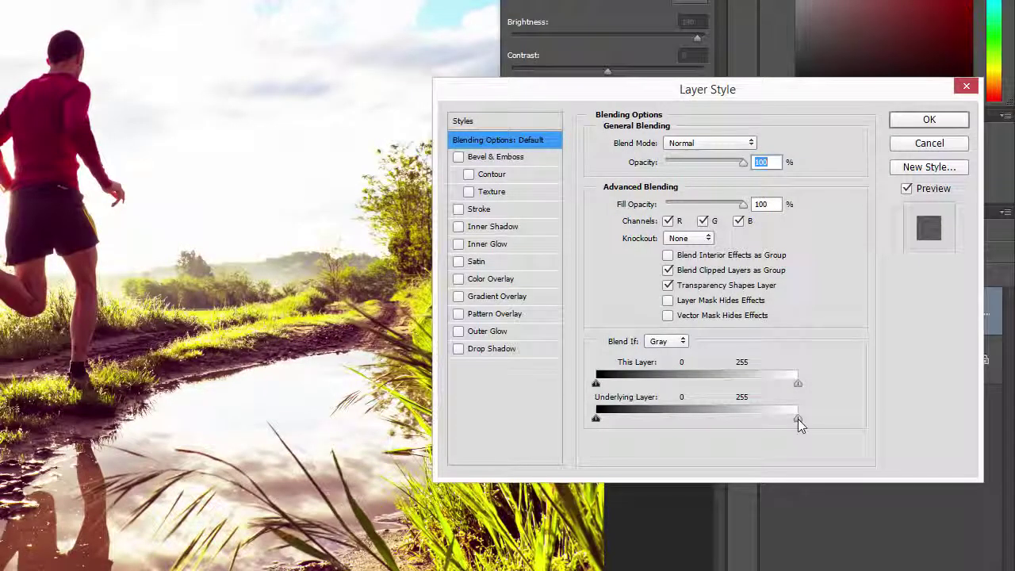
Step: Split the Underlying Layer highlight marker under Blend If and set its two halves to 0 / 164
left_click_drag(796, 419, 581, 439)
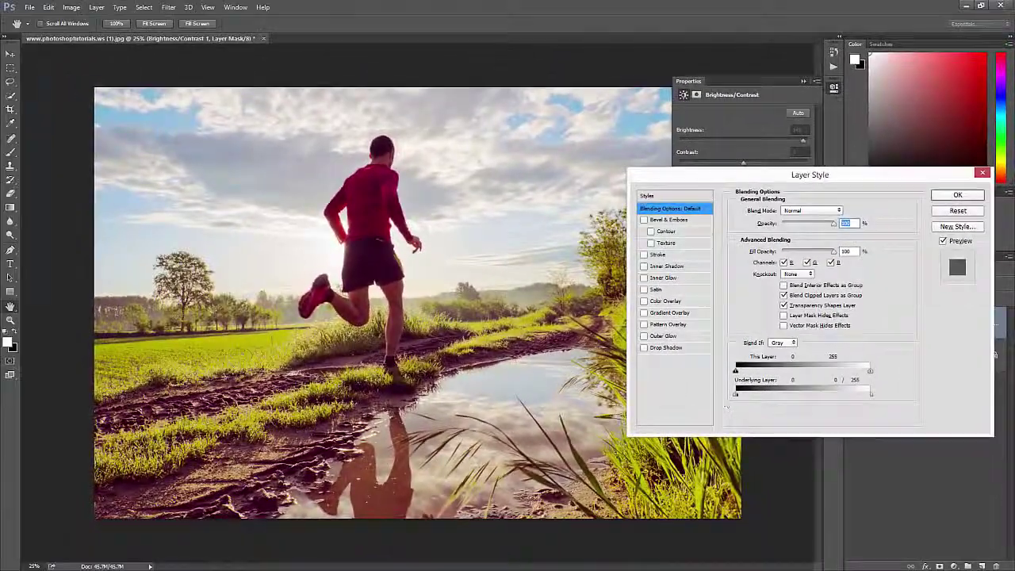
left_click_drag(726, 407, 699, 406)
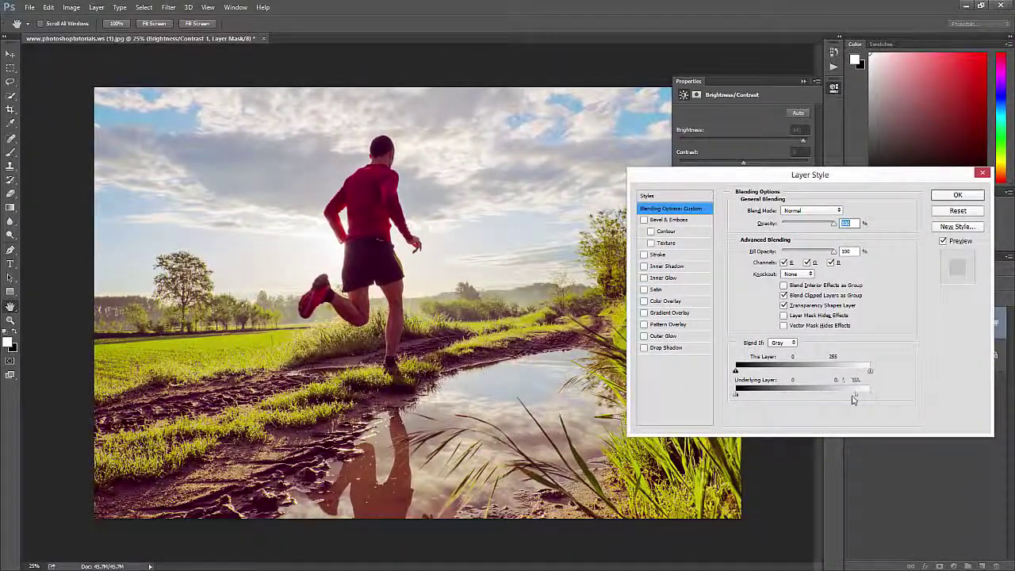
left_click_drag(853, 399, 822, 395)
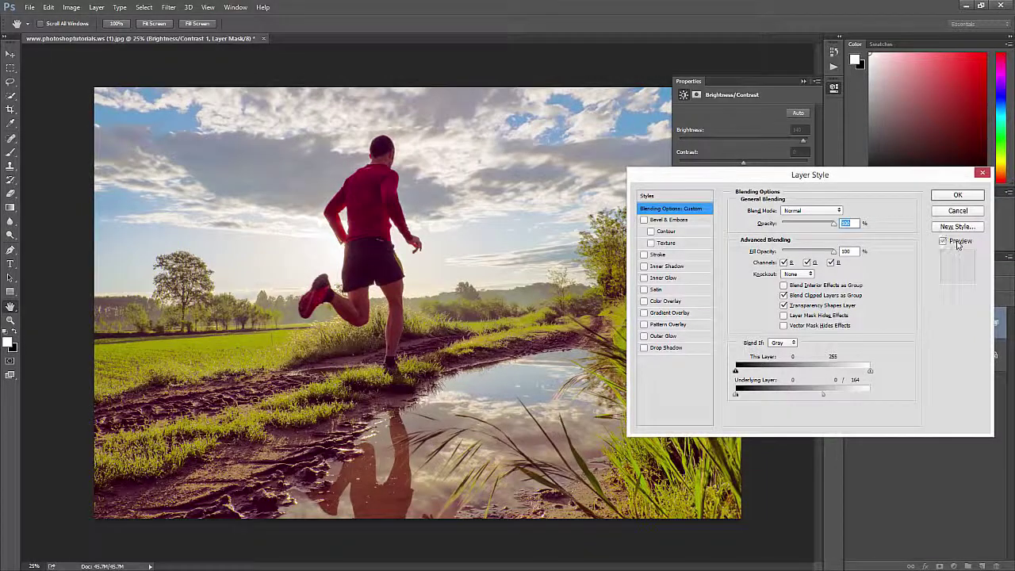
Step: Compare the runner photo with and without the blending effect using the preview, and close the Layer Style dialog
left_click(957, 244)
left_click(957, 244)
left_click(957, 244)
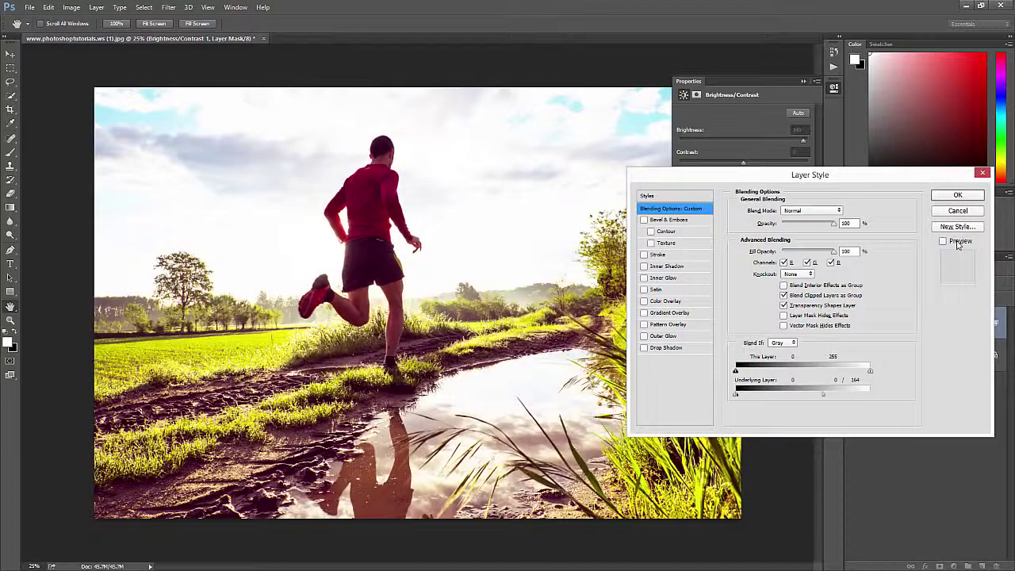
left_click(957, 243)
left_click(955, 214)
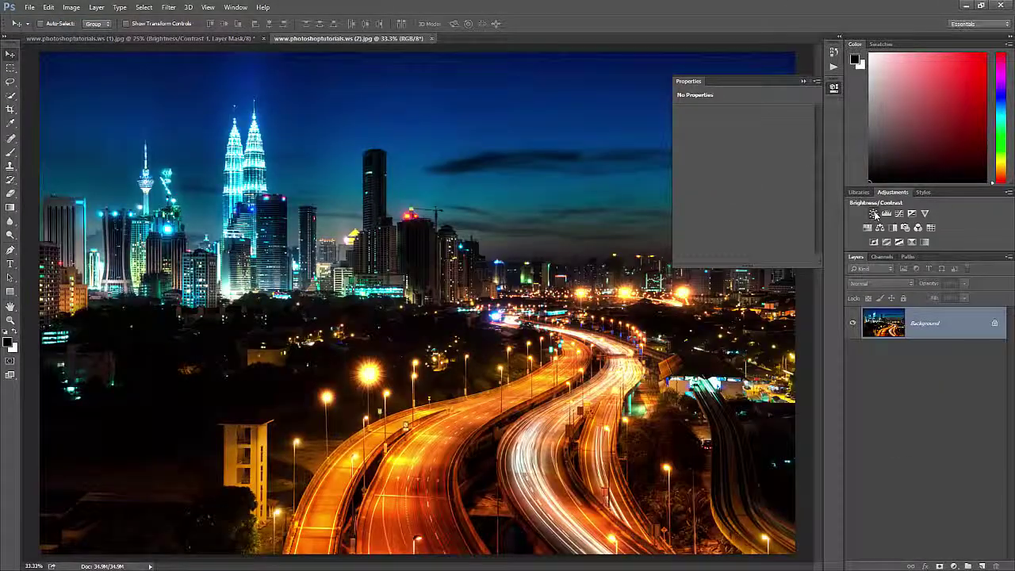
Step: Add a Brightness/Contrast adjustment layer to the night city photo and set its contrast to 100
left_click(872, 213)
key("ctrl+minus")
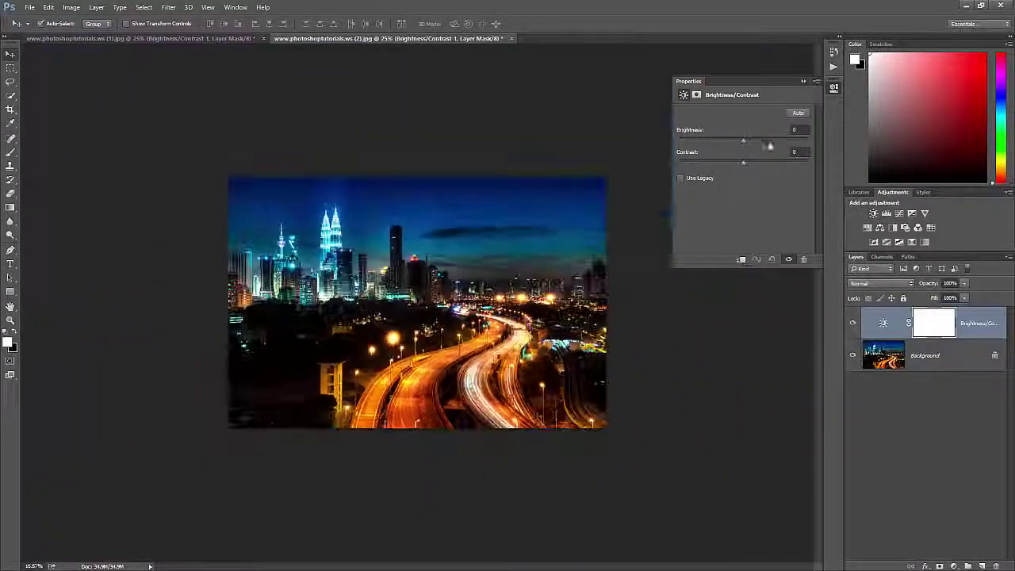
left_click_drag(744, 162, 824, 170)
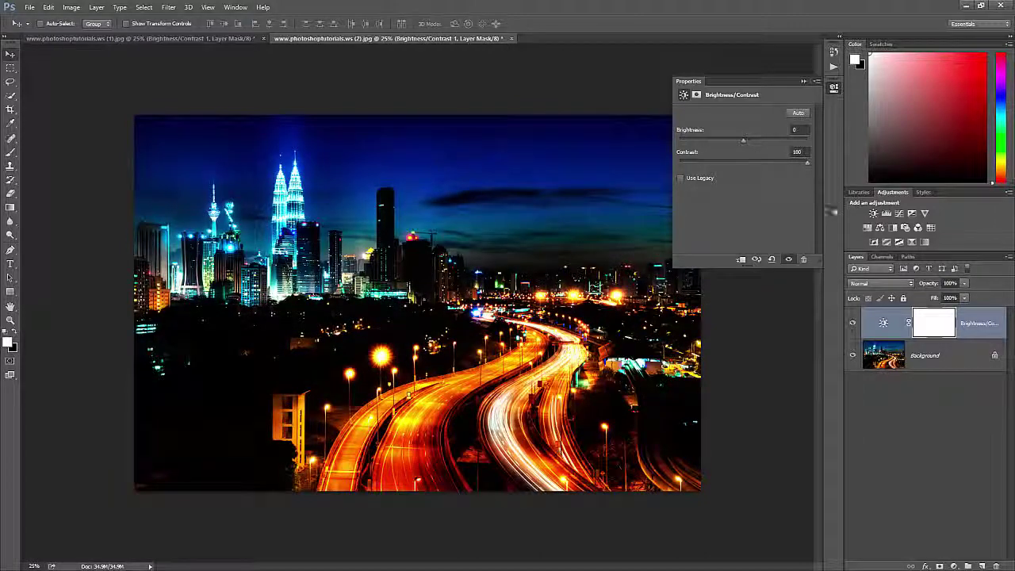
Step: In the adjustment layer's blending options, split the Underlying Layer markers to 55 / 255 for shadows and 220 / 233 for highlights
right_click(980, 325)
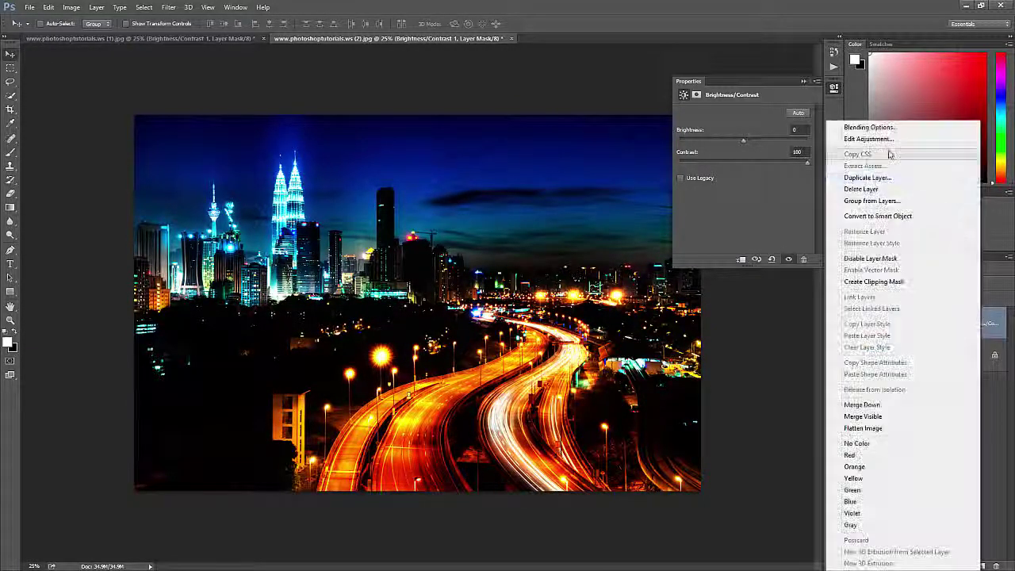
left_click(892, 128)
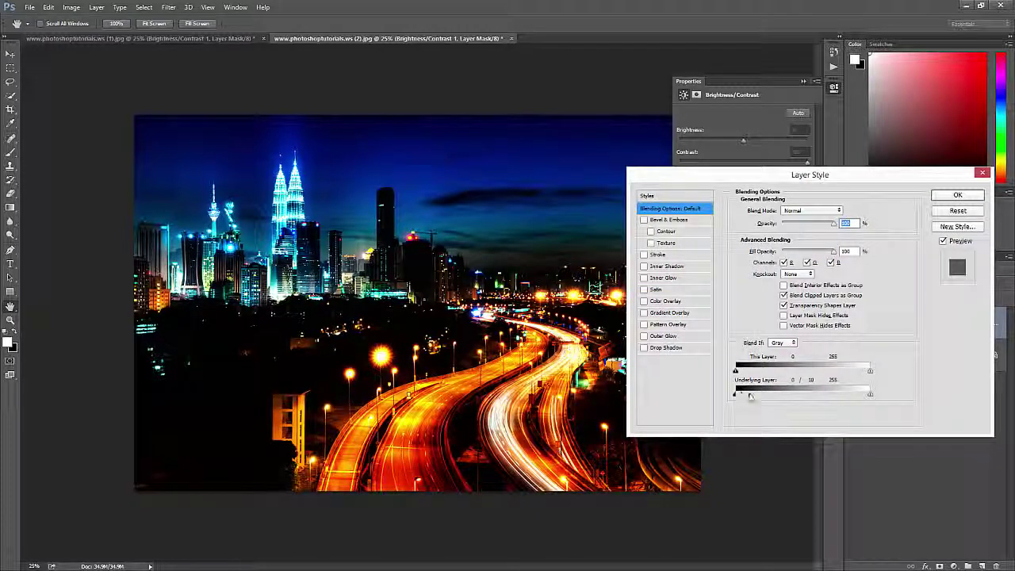
left_click_drag(749, 396, 829, 397)
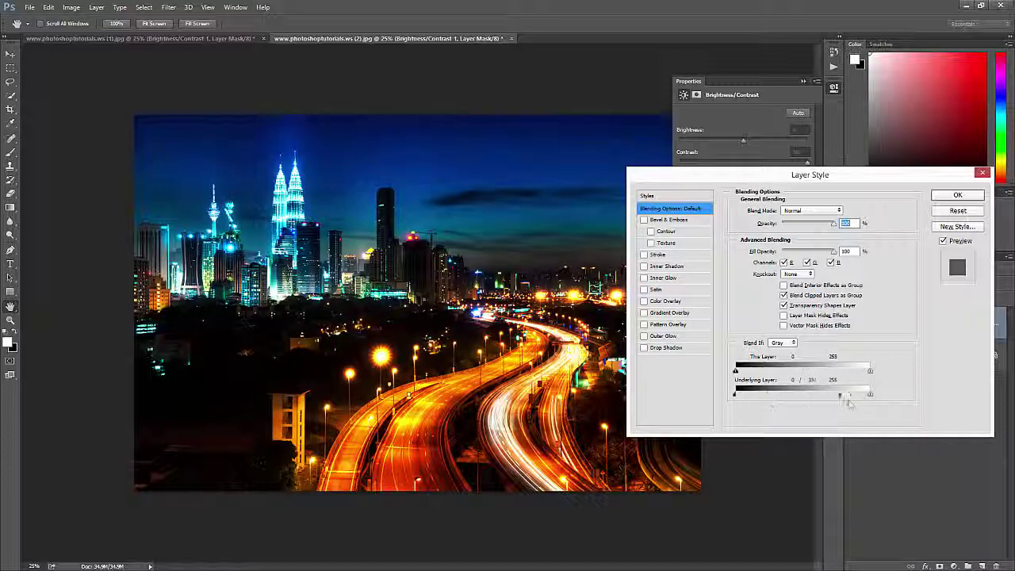
left_click_drag(735, 394, 762, 397)
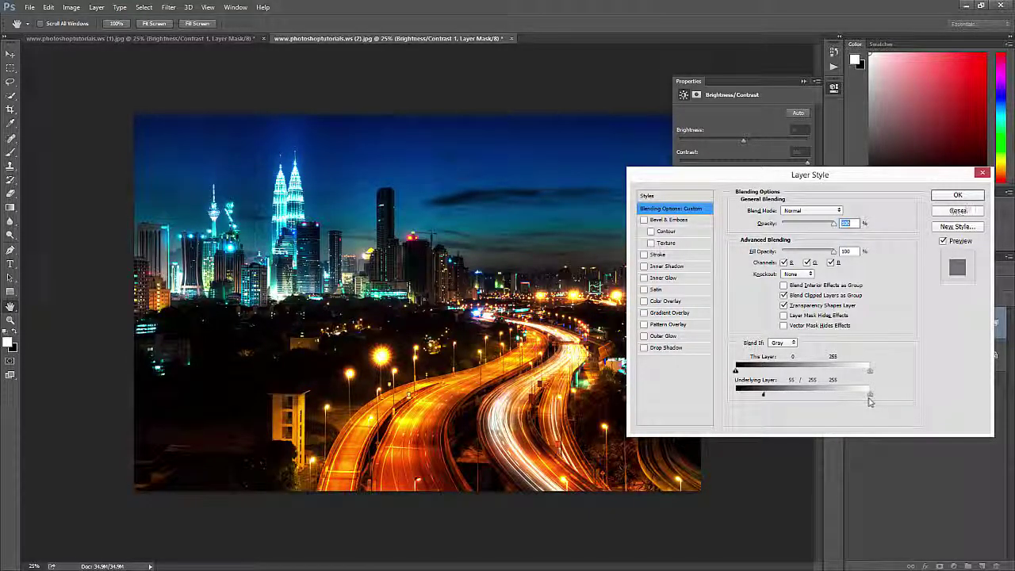
left_click_drag(868, 400, 843, 398)
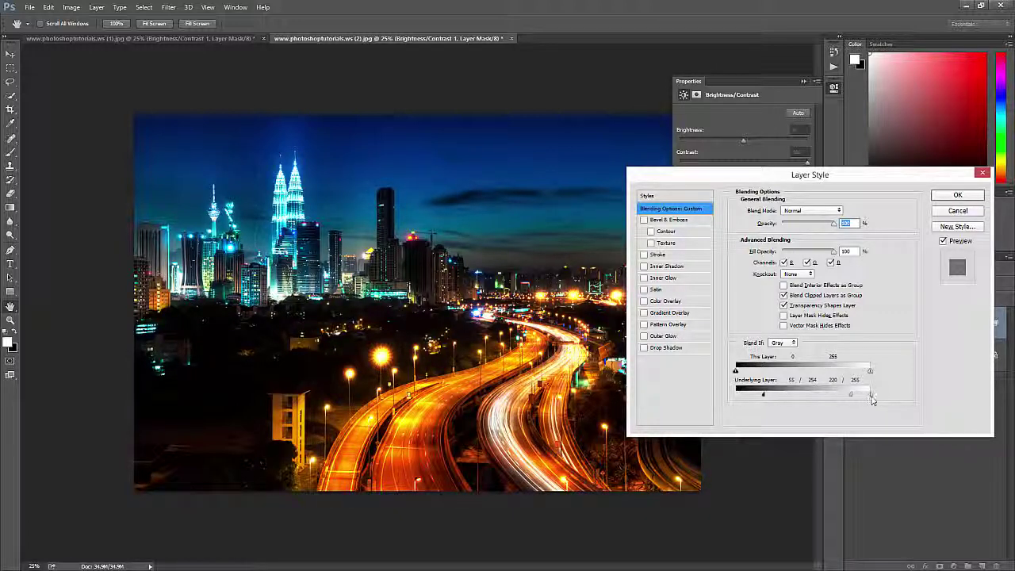
Step: Compare the city photo with and without the blending effect by toggling the preview
left_click(943, 241)
left_click(943, 241)
left_click(943, 241)
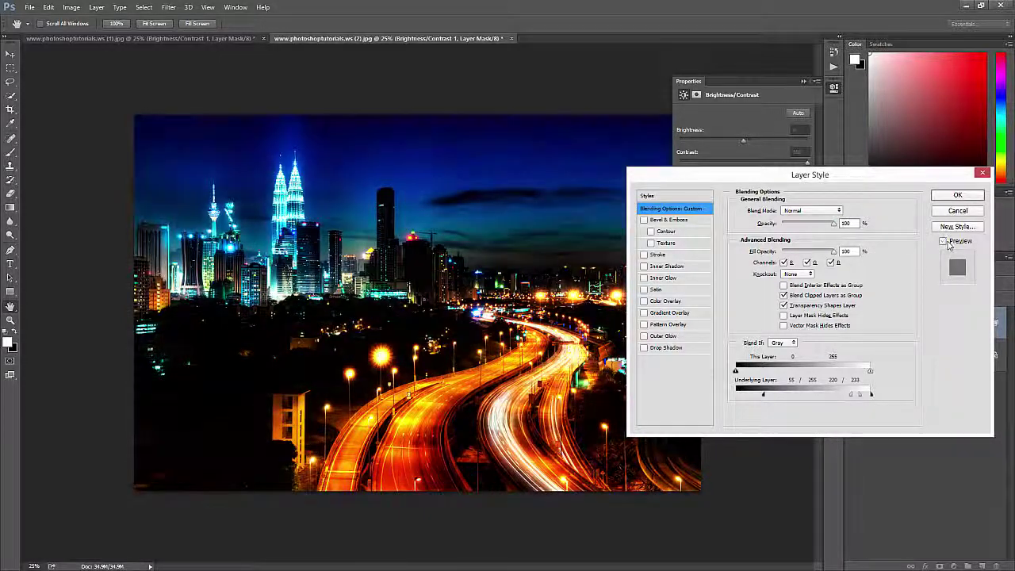
left_click(943, 241)
left_click(943, 241)
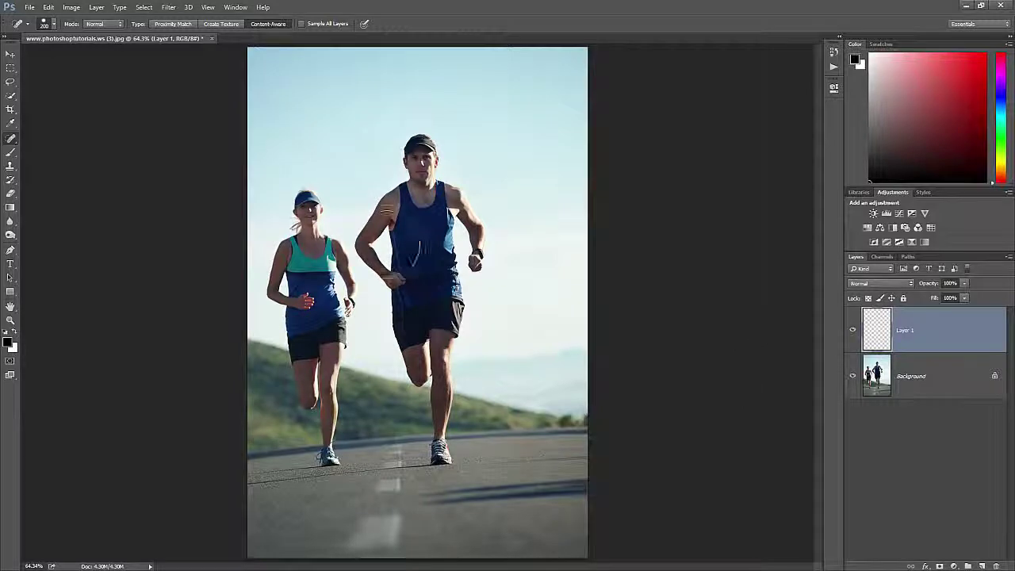
Step: Enable Sample All Layers and paint over the female runner on Layer 1 with the Content-Aware Spot Healing Brush to remove her
mouse_move(305, 214)
left_mouse_down()
mouse_move(321, 424)
mouse_move(274, 222)
left_mouse_up()
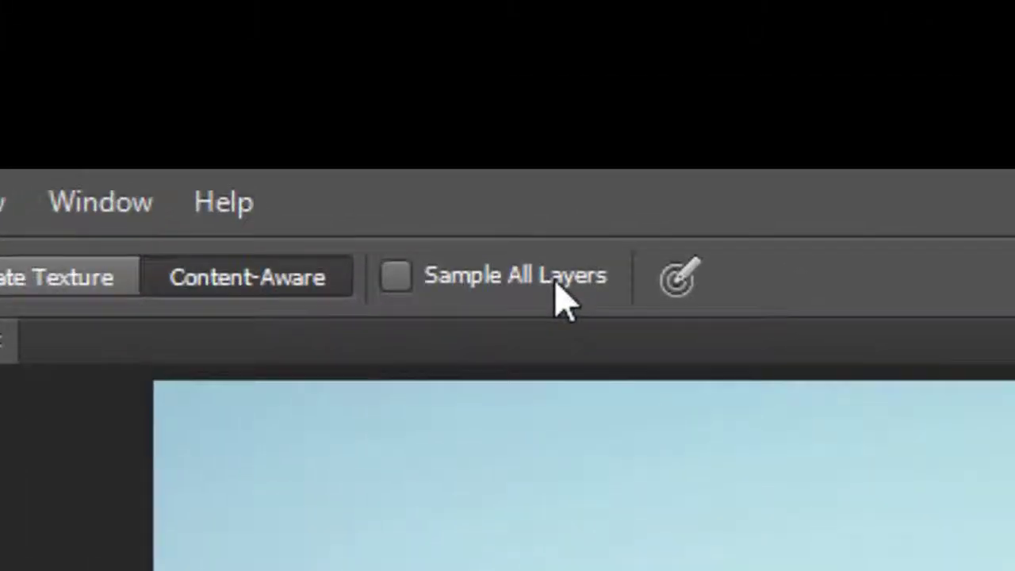
left_click(336, 24)
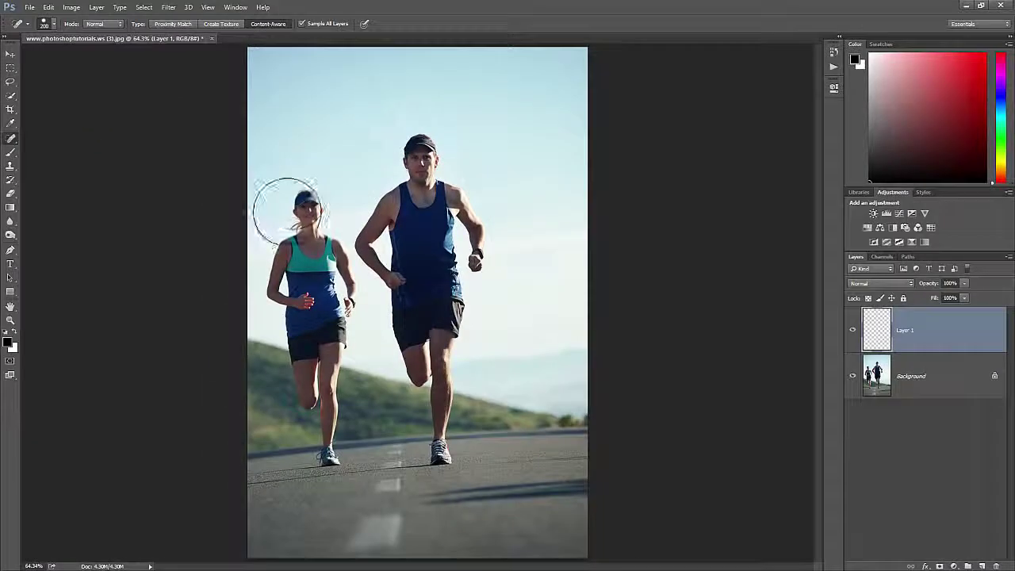
mouse_move(301, 208)
left_mouse_down()
mouse_move(312, 255)
mouse_move(331, 303)
mouse_move(308, 265)
mouse_move(298, 273)
mouse_move(329, 375)
mouse_move(317, 385)
mouse_move(332, 397)
mouse_move(340, 447)
left_mouse_up()
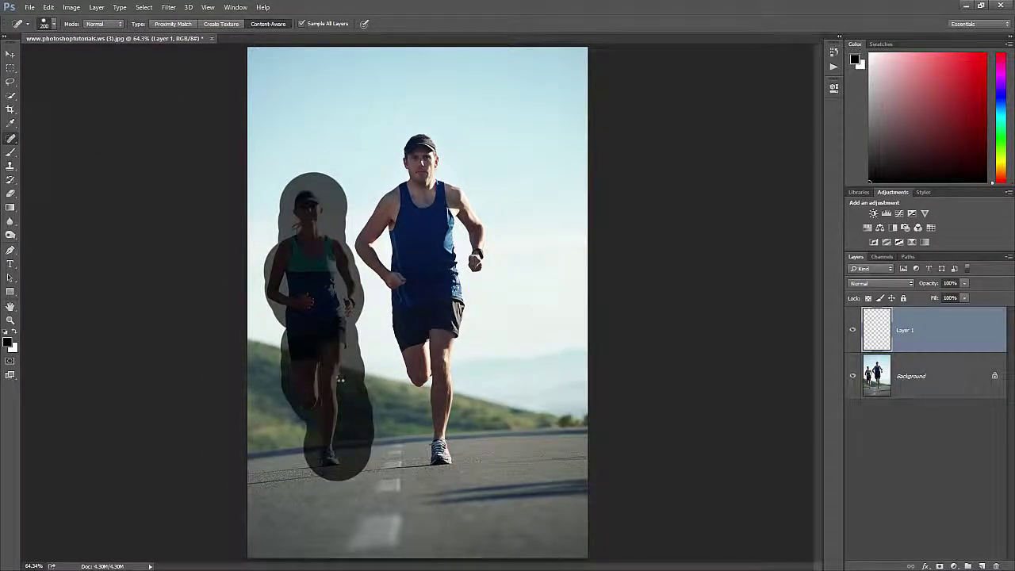
mouse_move(317, 325)
left_mouse_down()
mouse_move(306, 302)
mouse_move(329, 385)
mouse_move(317, 385)
mouse_move(311, 336)
mouse_move(316, 371)
left_mouse_up()
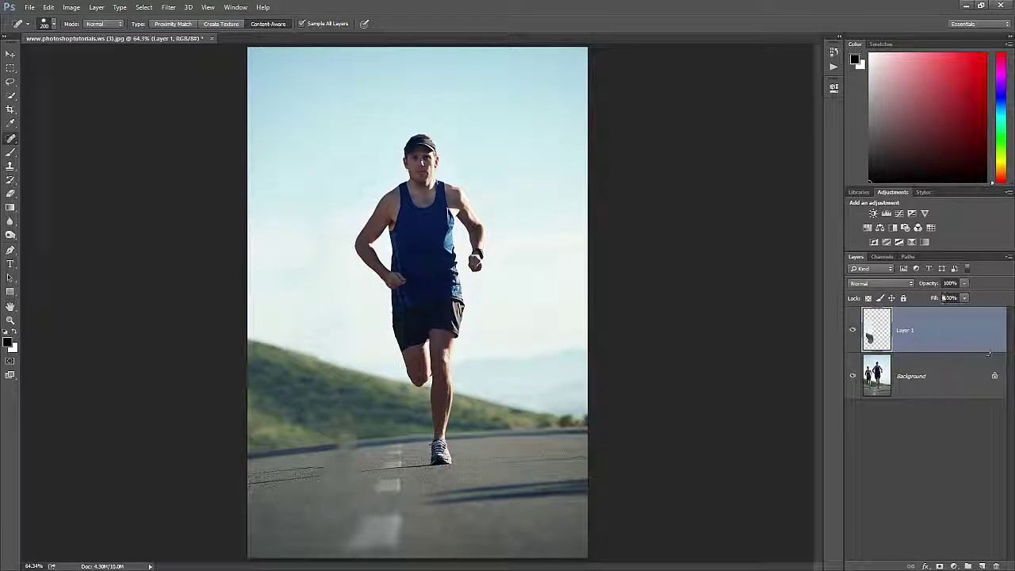
mouse_move(964, 283)
left_mouse_down()
mouse_move(895, 287)
mouse_move(967, 287)
mouse_move(915, 295)
mouse_move(966, 297)
left_mouse_up()
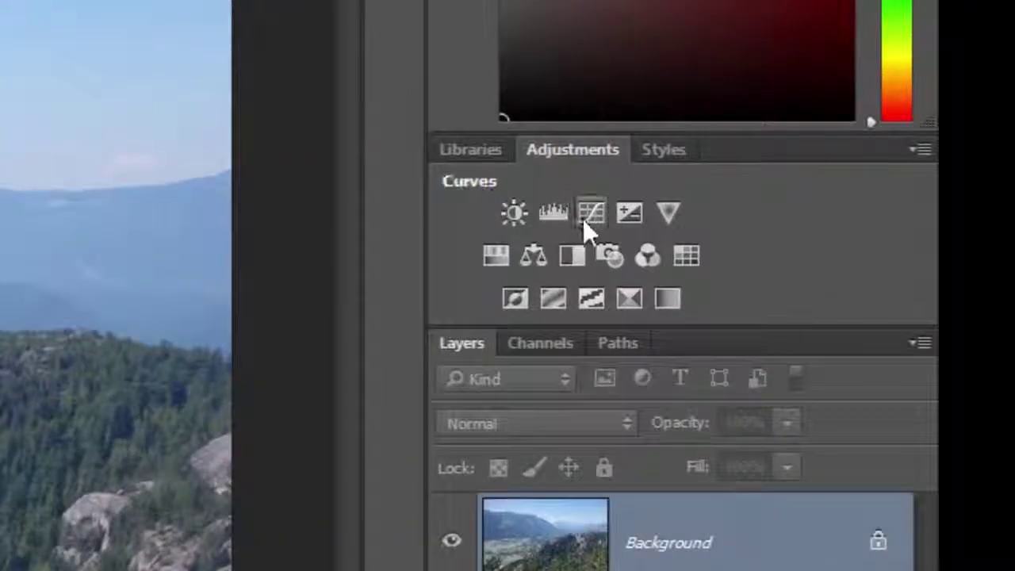
Step: Add a Levels adjustment layer to the mountain photo and use Apply Image to fill its mask with the merged Blue channel
left_click(562, 221)
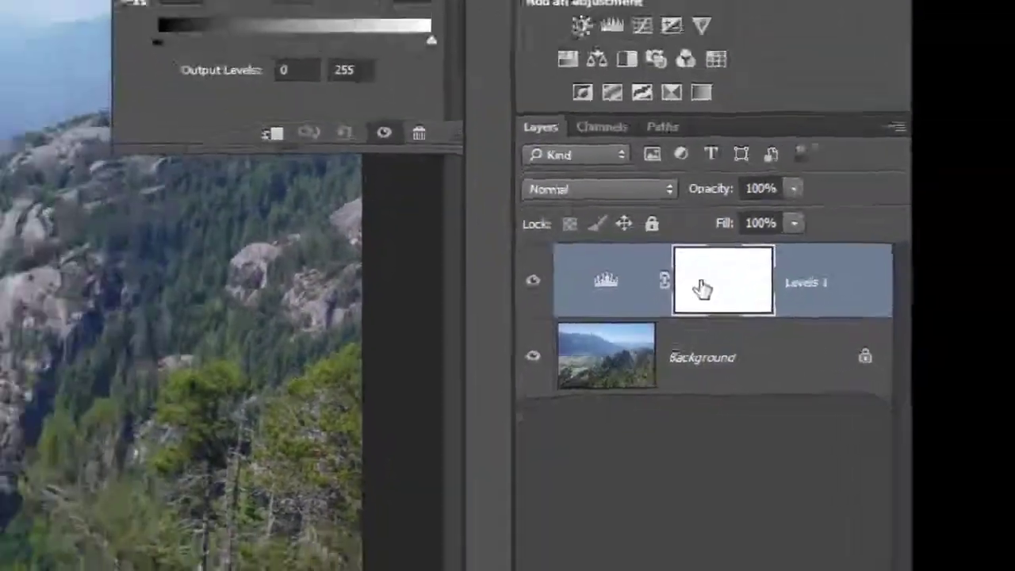
left_click(63, 7)
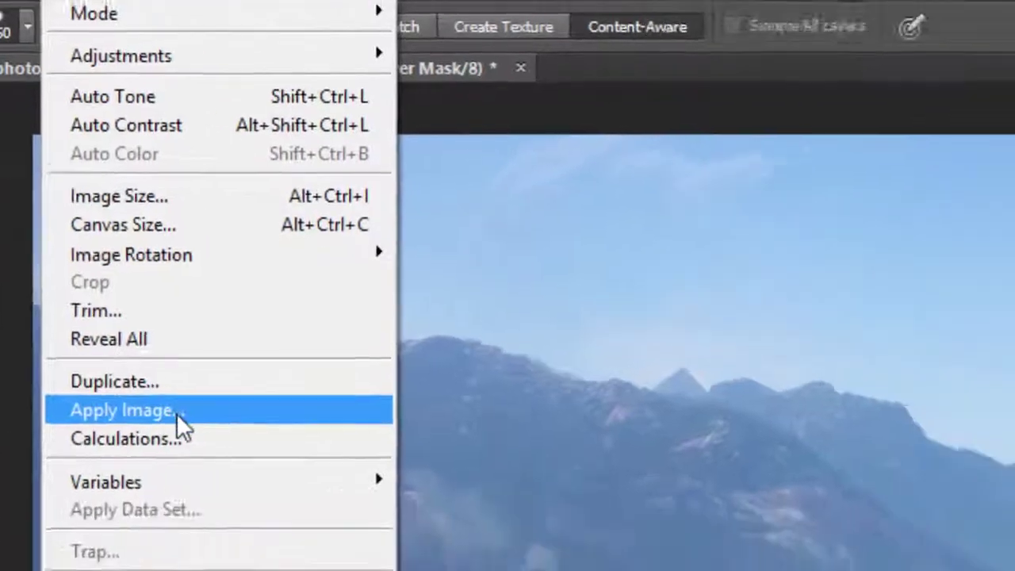
left_click(178, 414)
left_click(480, 211)
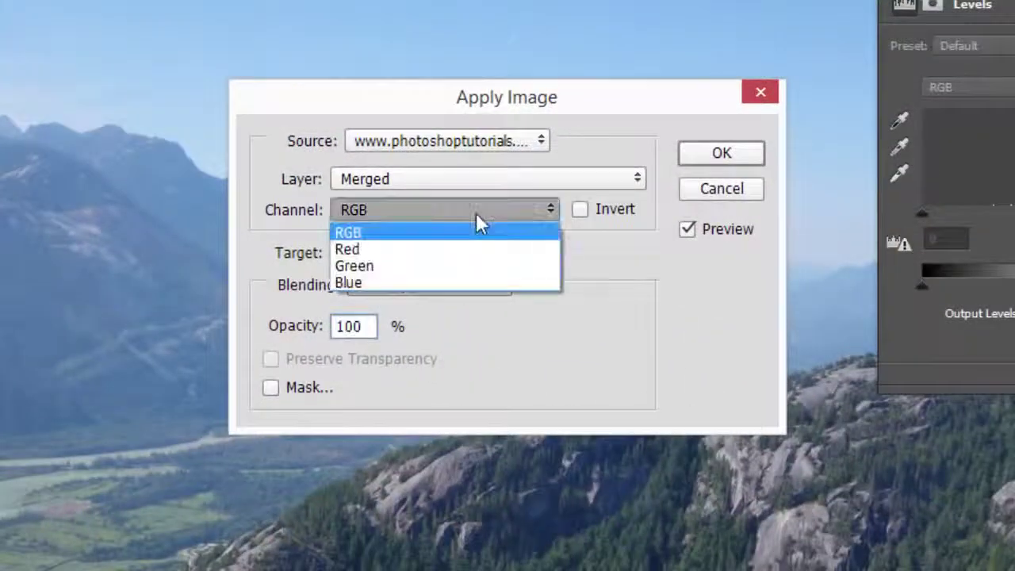
left_click(442, 283)
left_click(719, 154)
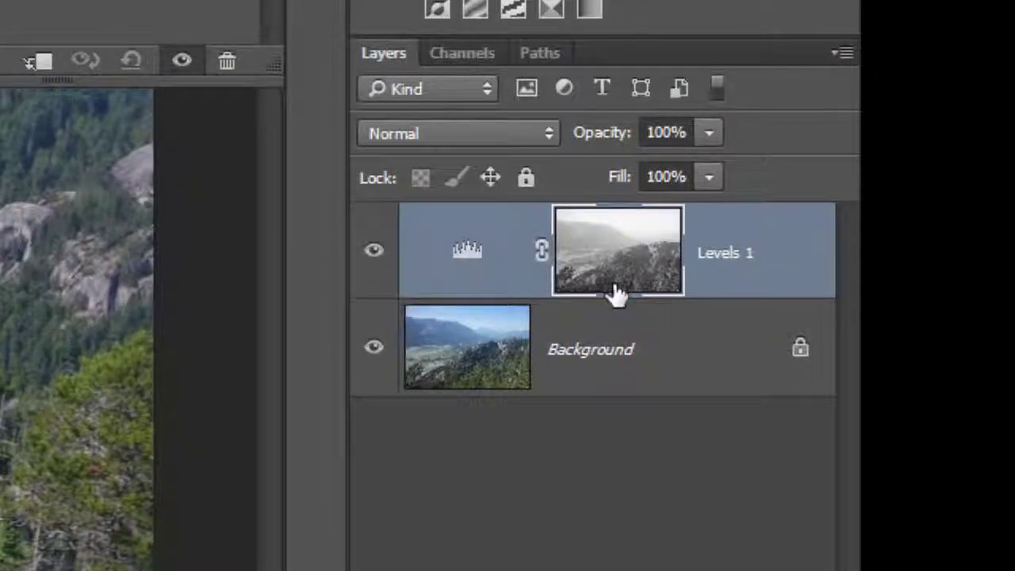
Step: Examine the Levels layer's mask alone on the canvas, and return to the Levels settings
left_click(634, 269, "alt")
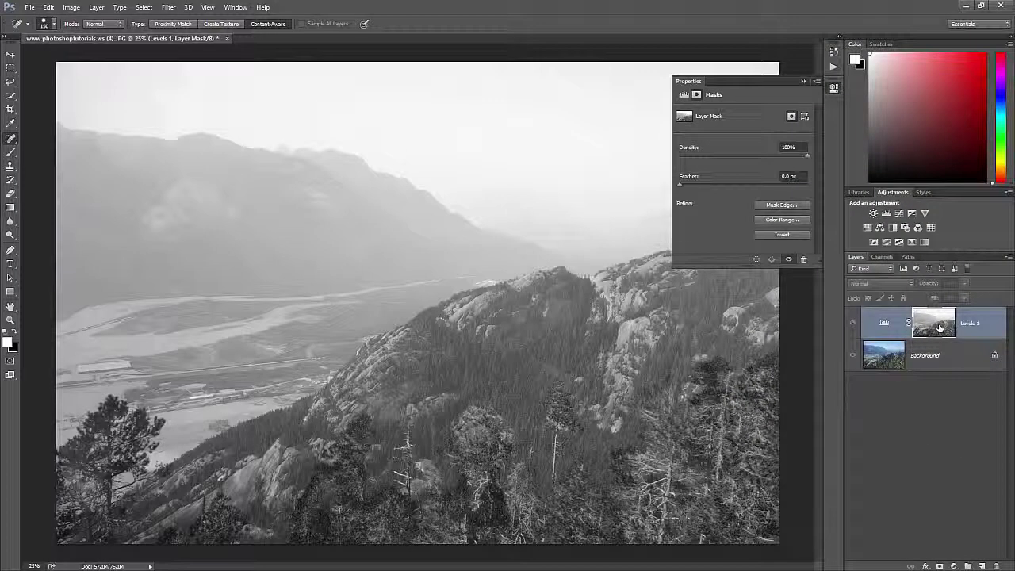
left_click(833, 90)
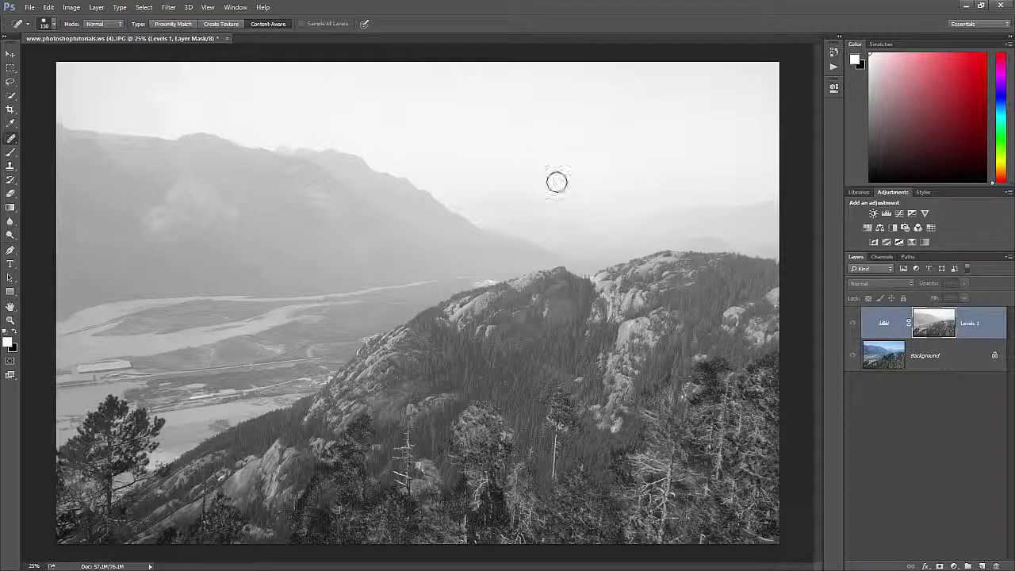
double_click(881, 323)
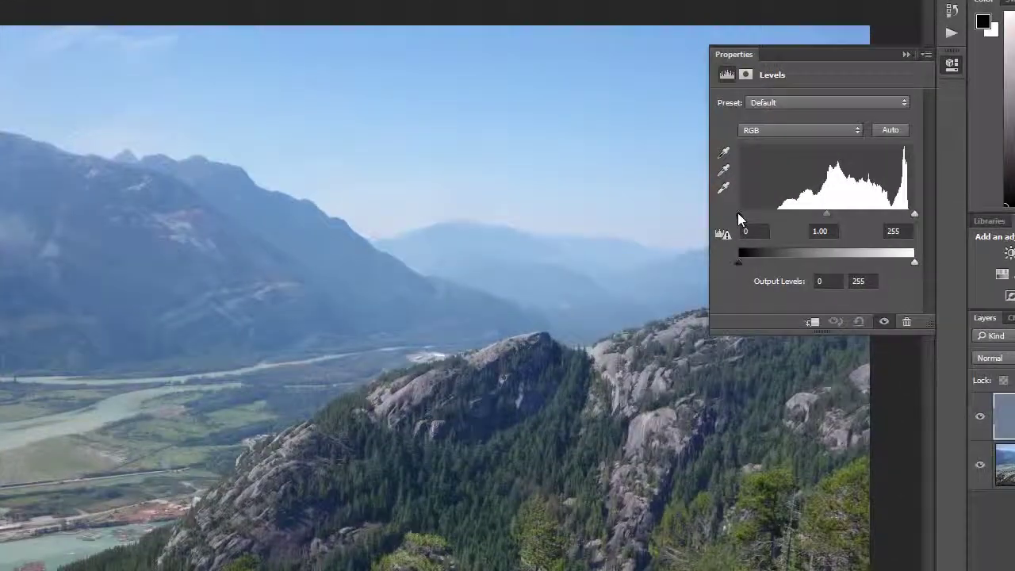
Step: Set the Levels input values to 87 for shadows, 0.93 for midtones and 227 for highlights to cut the haze
left_click_drag(691, 187, 706, 188)
left_click_drag(761, 217, 790, 215)
left_click_drag(911, 219, 900, 226)
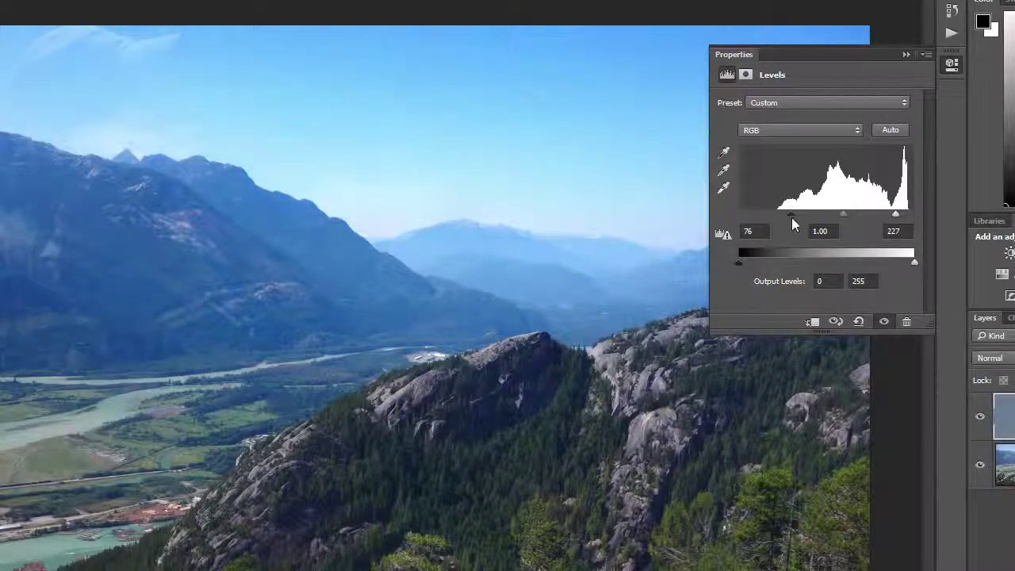
left_click_drag(791, 218, 815, 215)
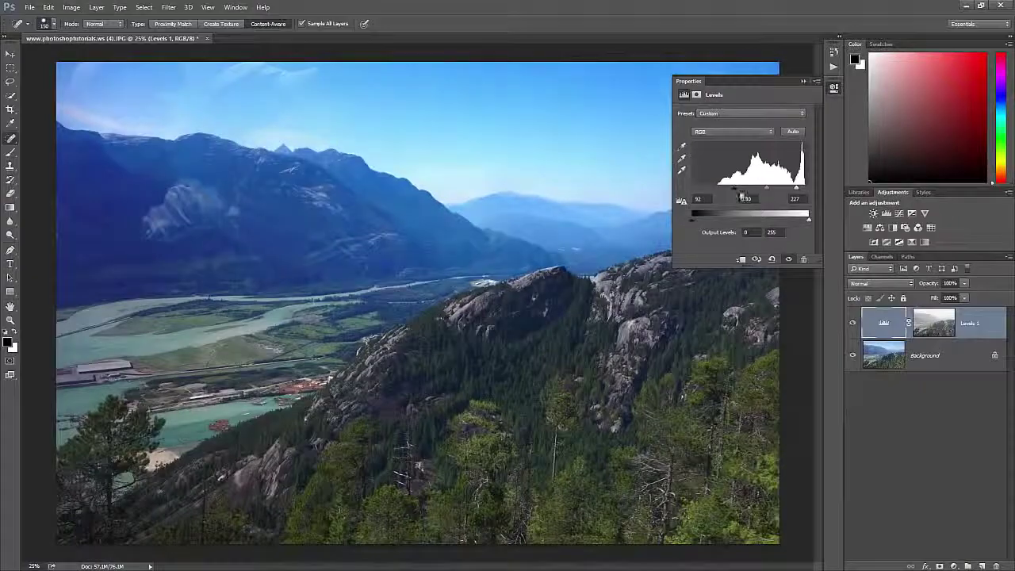
left_click_drag(742, 195, 732, 197)
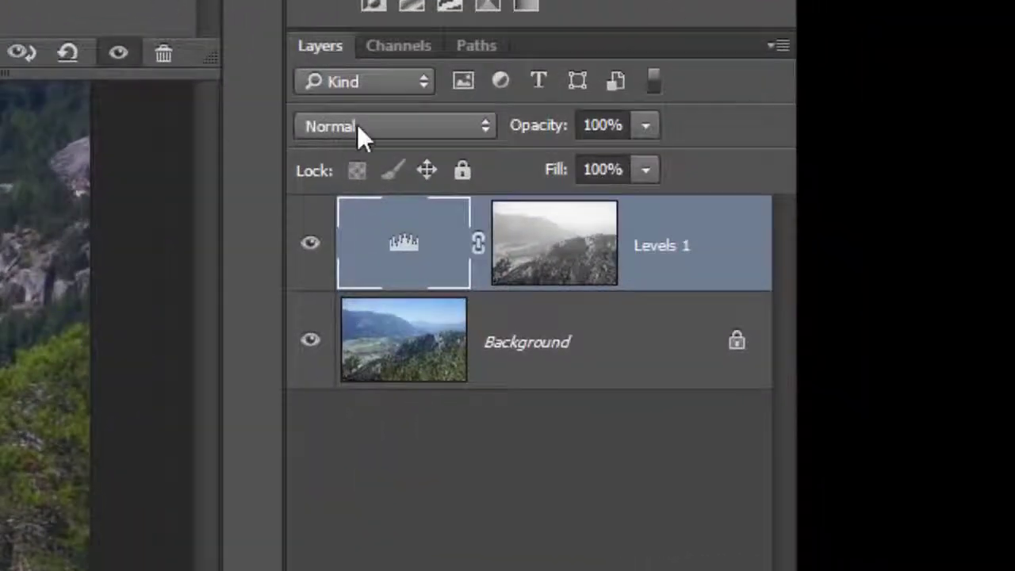
Step: Change the Levels layer's blend mode to Luminosity and collapse the adjustment properties
left_click(851, 278)
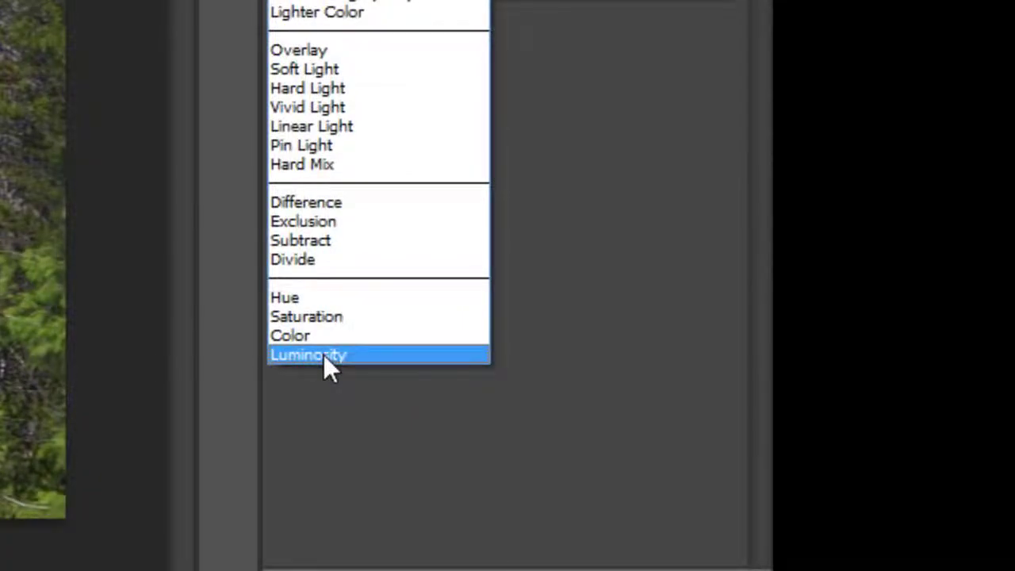
left_click(323, 354)
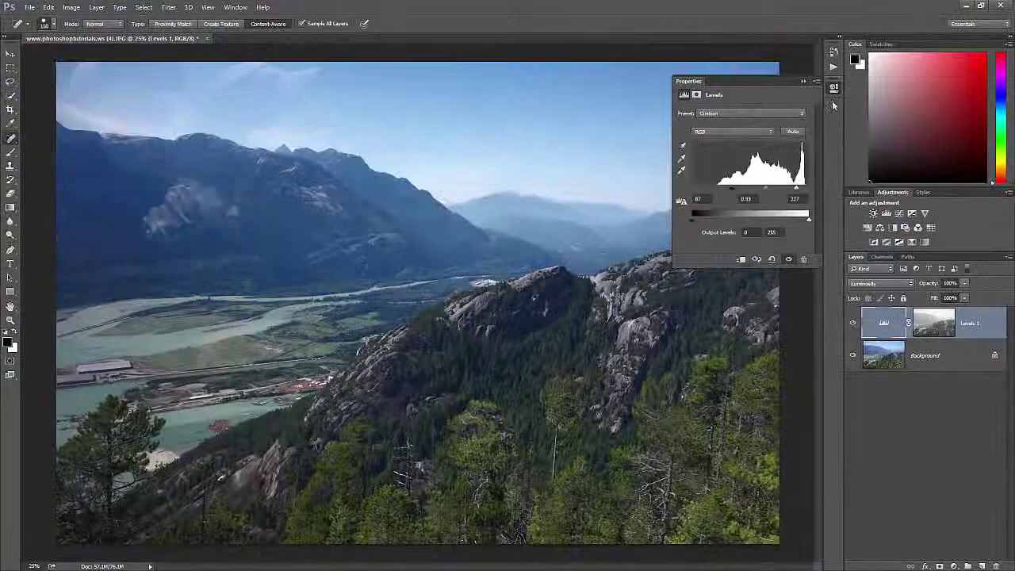
left_click(833, 89)
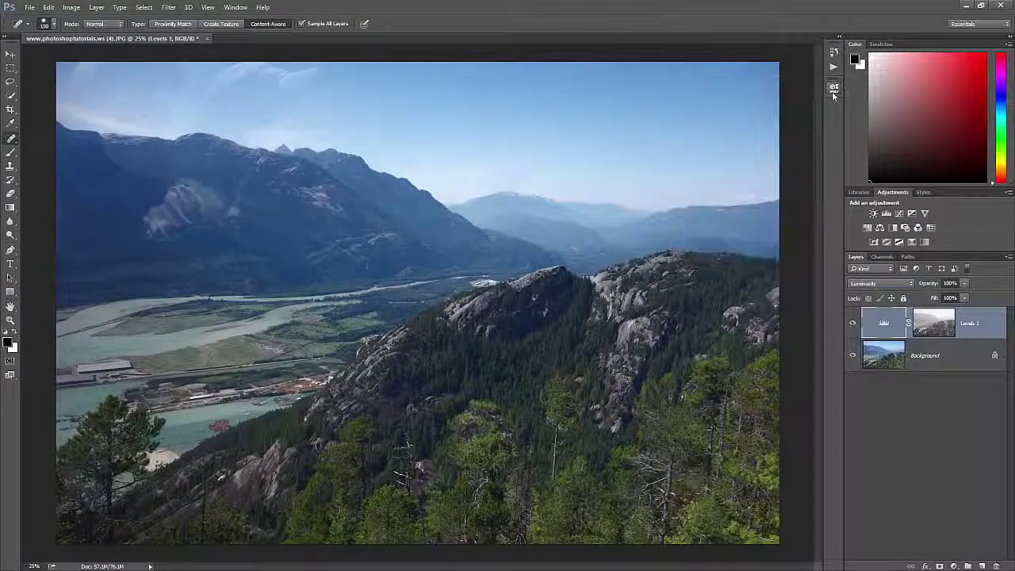
Step: Compare the photo with and without the Levels adjustment, and brighten its layer mask by lowering the white input level in Levels
left_click(853, 323)
left_click(852, 324)
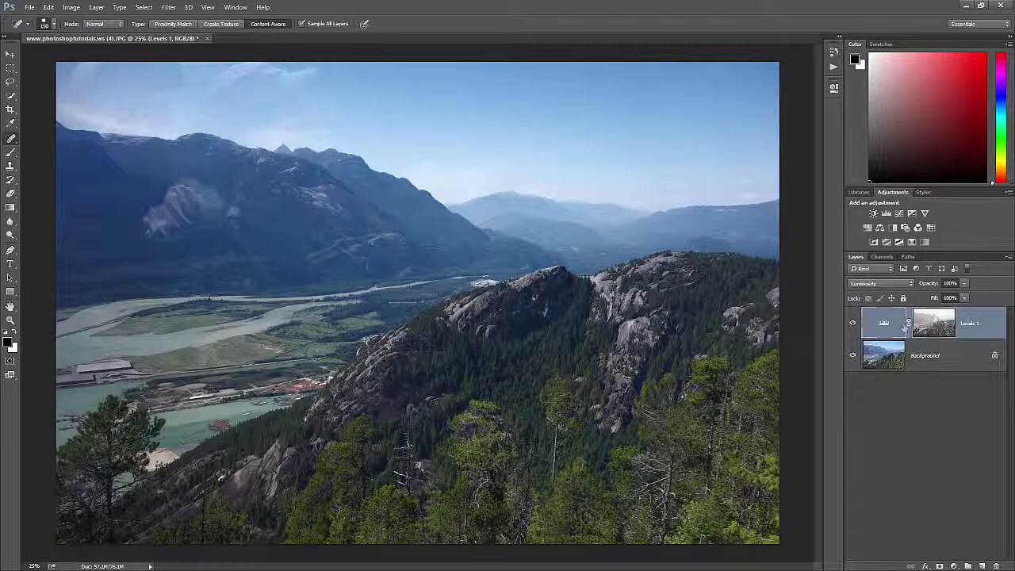
left_click(933, 319)
key("ctrl+l")
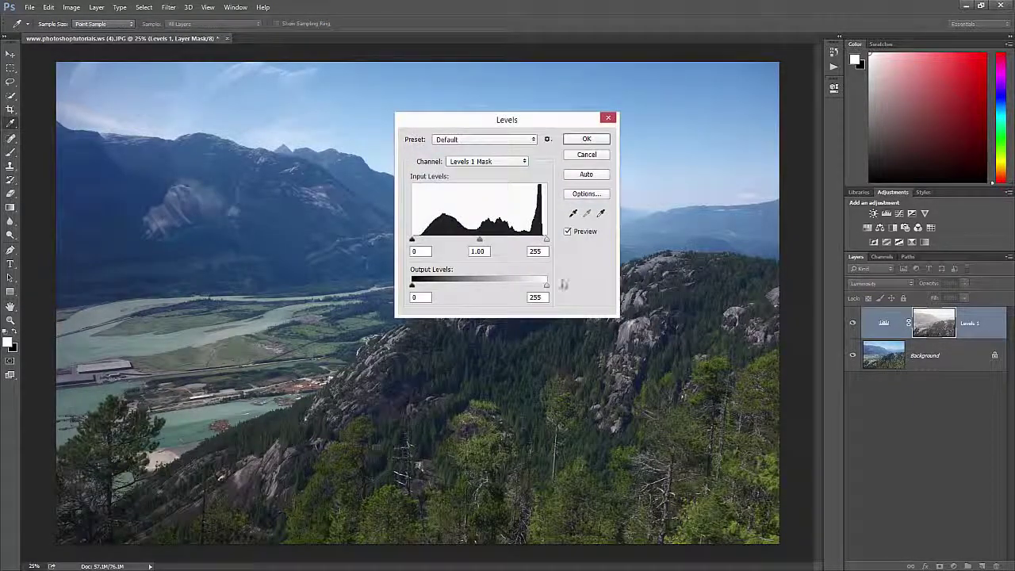
left_click_drag(487, 124, 703, 275)
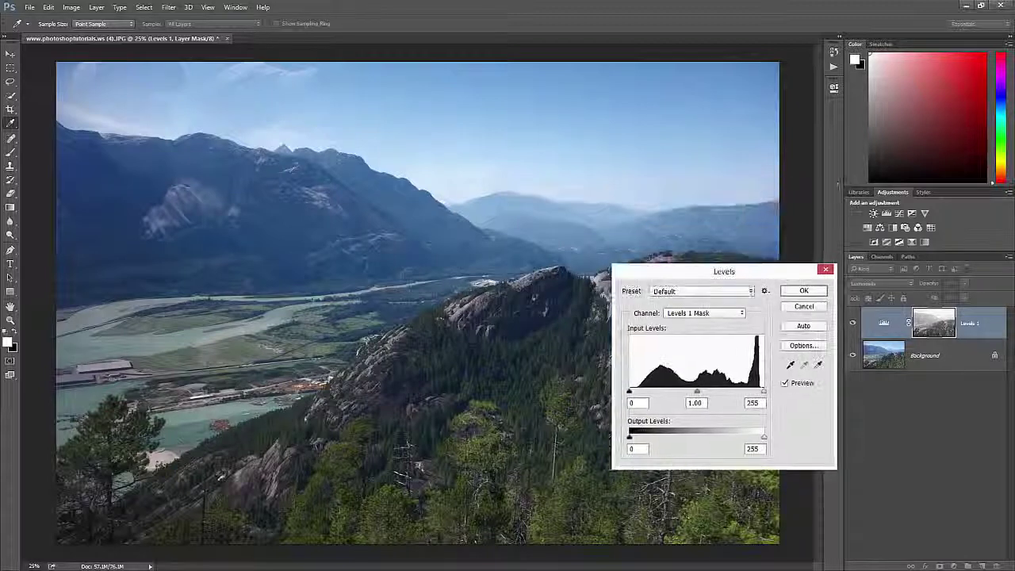
left_click_drag(630, 392, 630, 392)
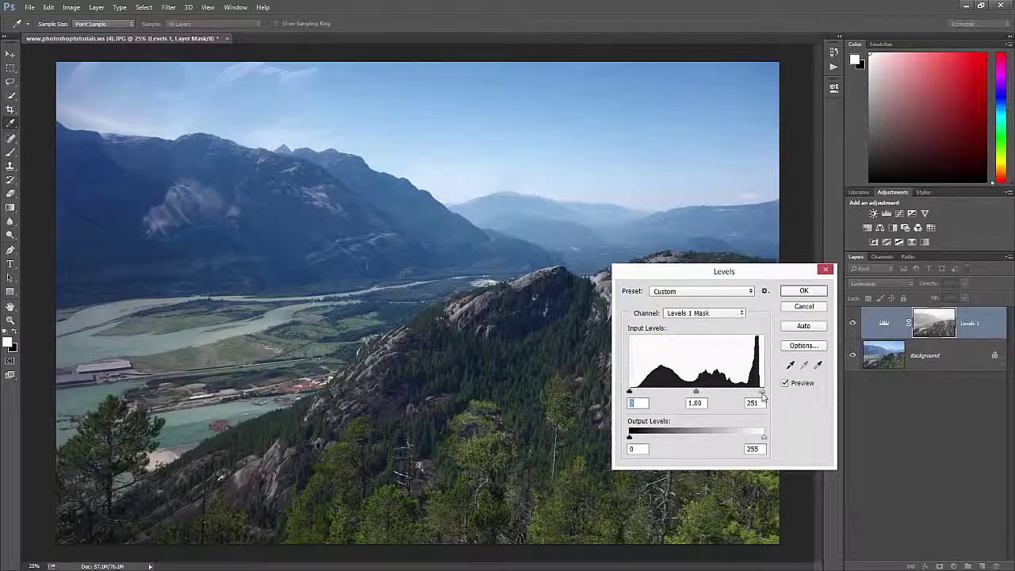
left_click_drag(761, 397, 689, 395)
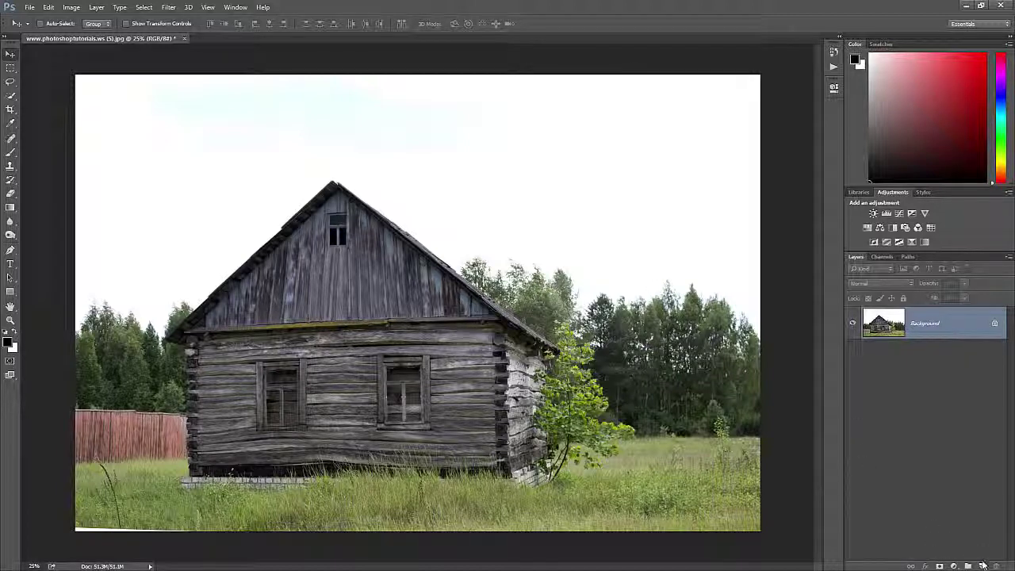
Step: Add a new empty layer above the wooden house photo and set the foreground color to sky blue 1db2f7
left_click(982, 565)
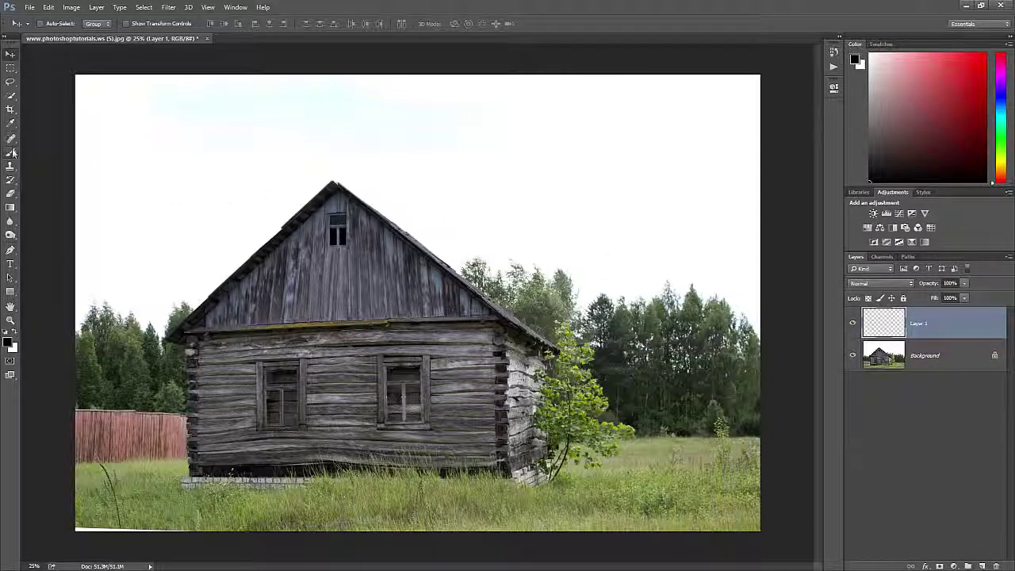
left_click(11, 123)
left_click(8, 342)
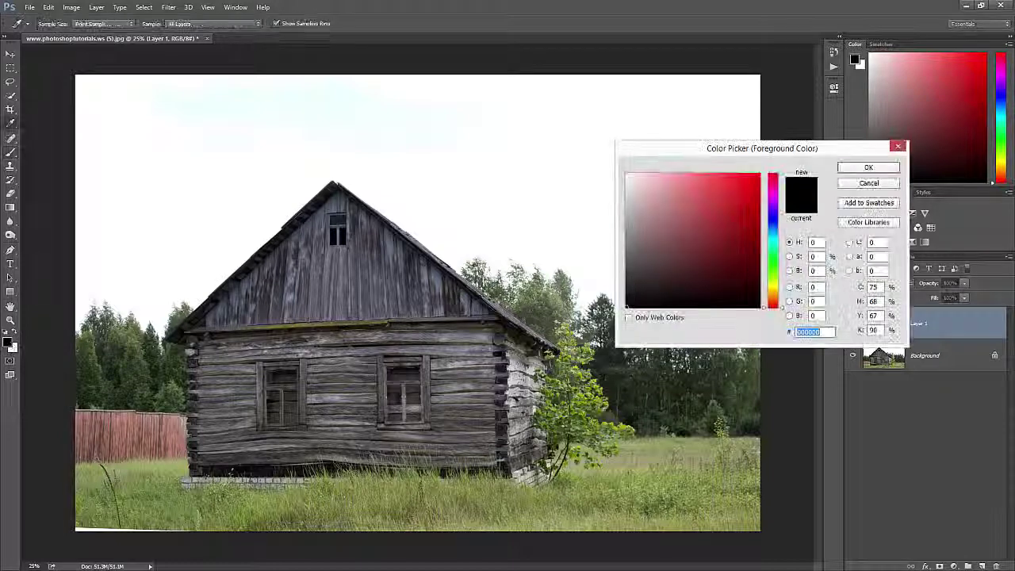
left_click(772, 239)
left_click(742, 179)
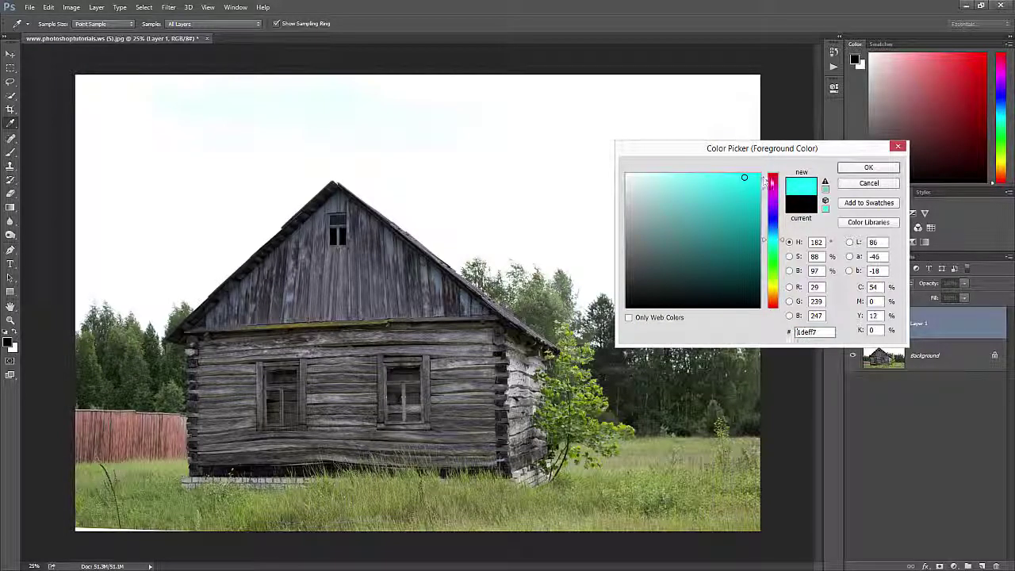
left_click(777, 232)
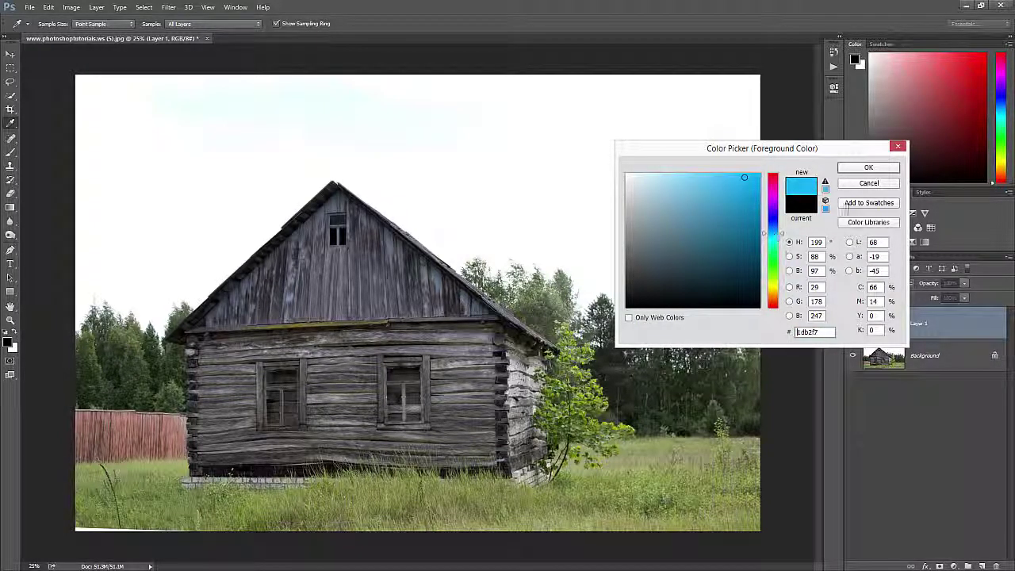
left_click(867, 169)
Step: Paint blue over the whole sky on the new layer with a soft 1300 px brush at 0% hardness
key("b")
right_click(473, 169)
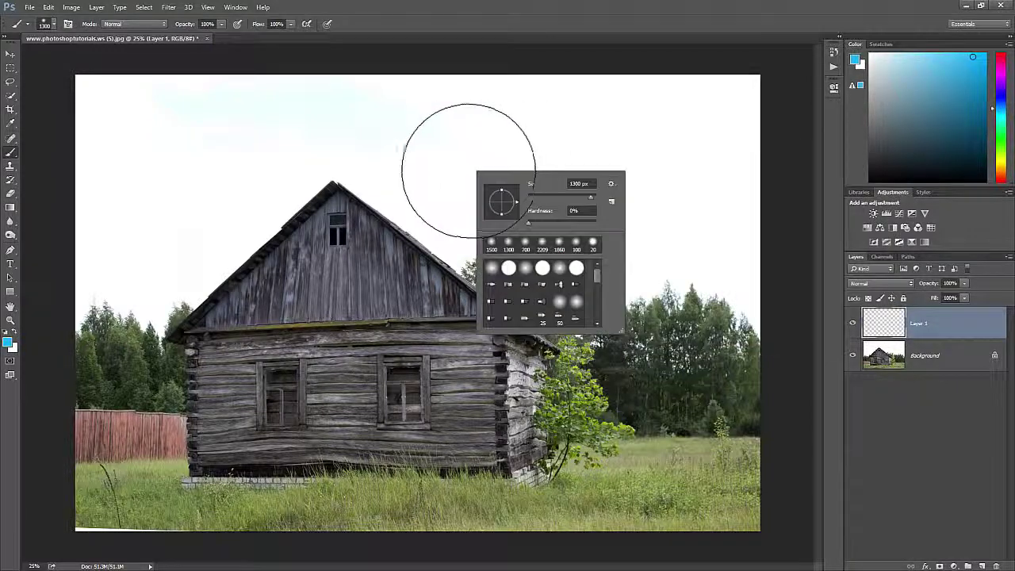
key("Return")
left_click(286, 126)
mouse_move(153, 125)
left_mouse_down()
mouse_move(795, 110)
mouse_move(749, 312)
mouse_move(536, 286)
mouse_move(471, 268)
mouse_move(343, 203)
mouse_move(286, 207)
mouse_move(219, 273)
mouse_move(115, 338)
mouse_move(80, 286)
mouse_move(66, 177)
mouse_move(611, 191)
mouse_move(673, 281)
left_mouse_up()
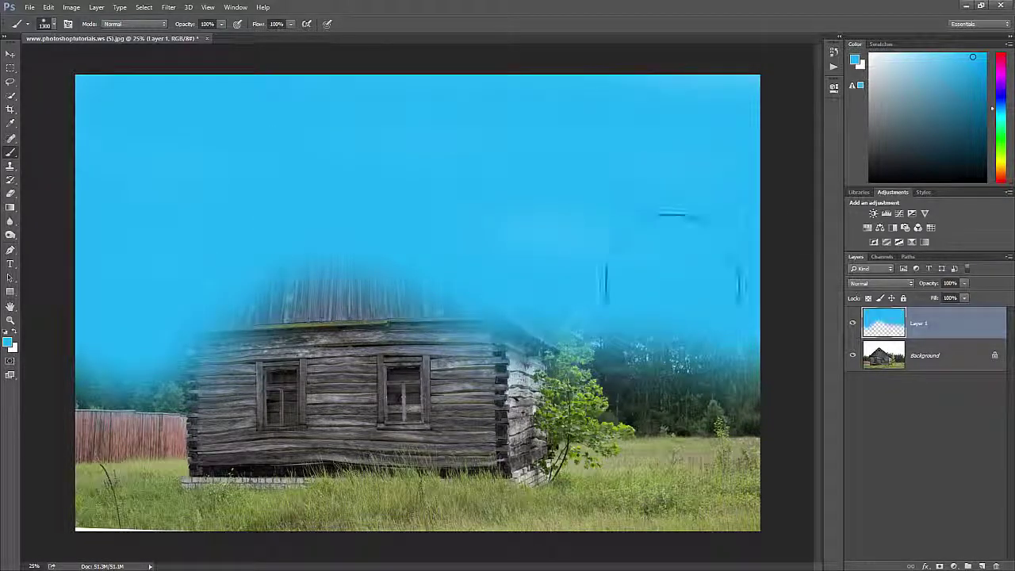
left_click_drag(601, 223, 592, 217)
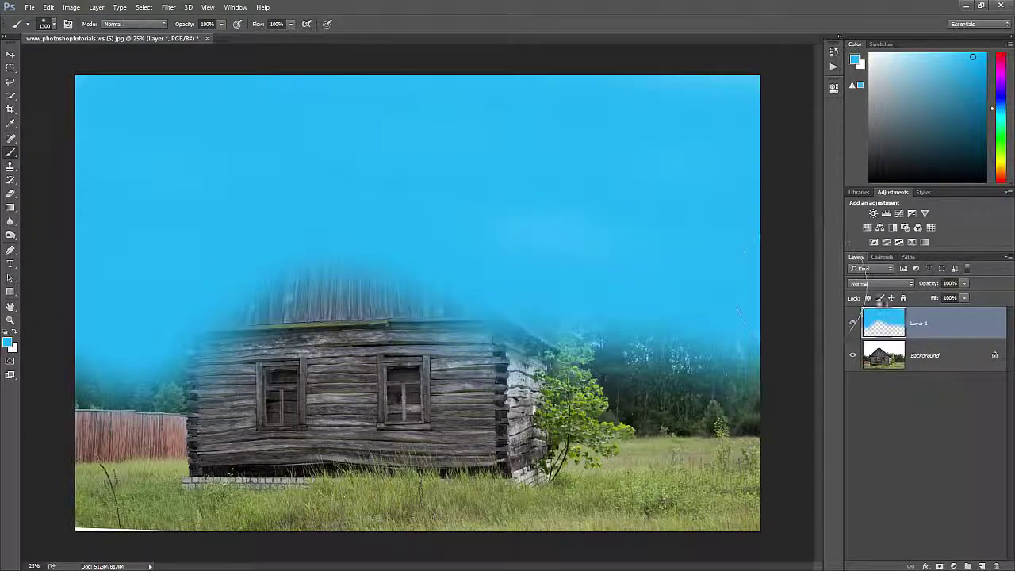
Step: Set the paint layer's Blend If for the underlying layer to a split shadow value of 167 / 255
right_click(930, 317)
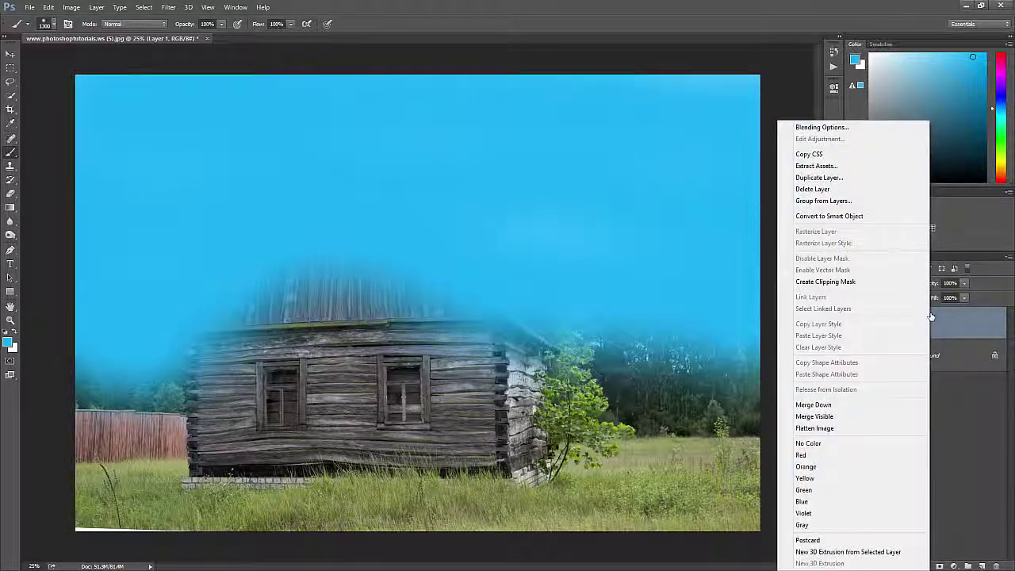
left_click(842, 128)
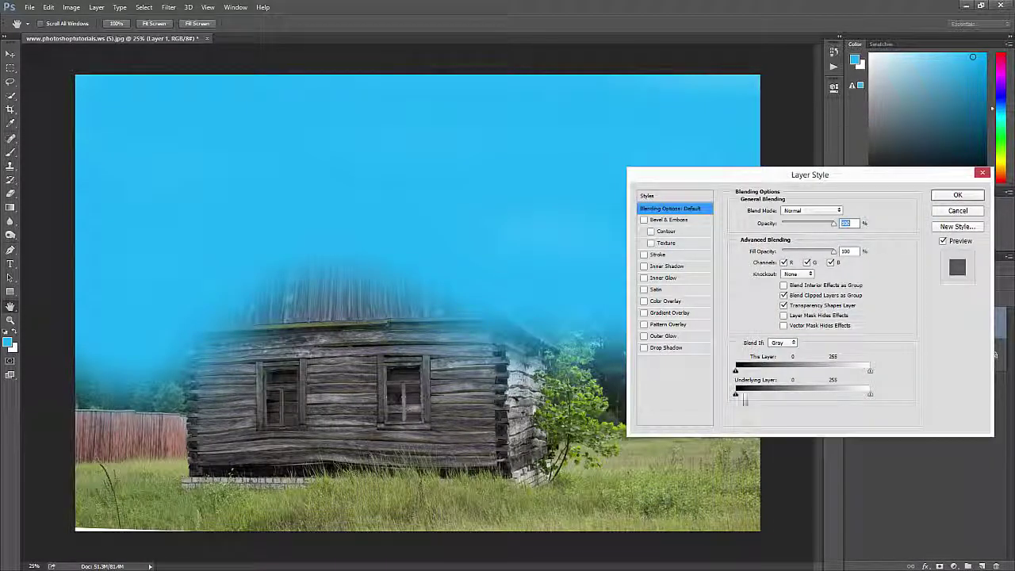
left_click_drag(736, 396, 887, 400)
key("alt")
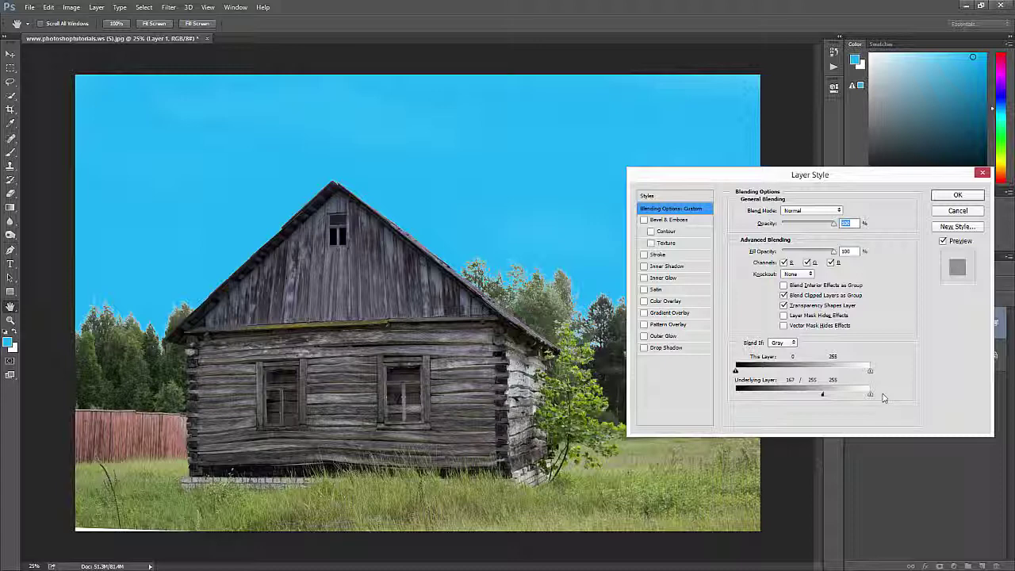
left_click(957, 195)
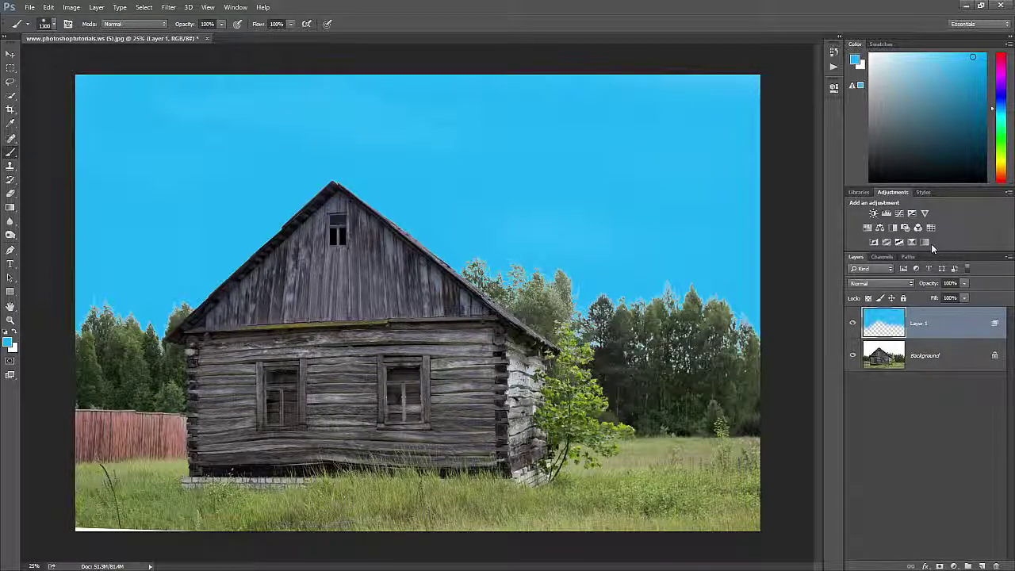
Step: Lower the sky layer's opacity to 32% and apply Hue/Saturation with a slight positive hue shift and saturation -20
left_click(964, 284)
left_click_drag(965, 296, 929, 298)
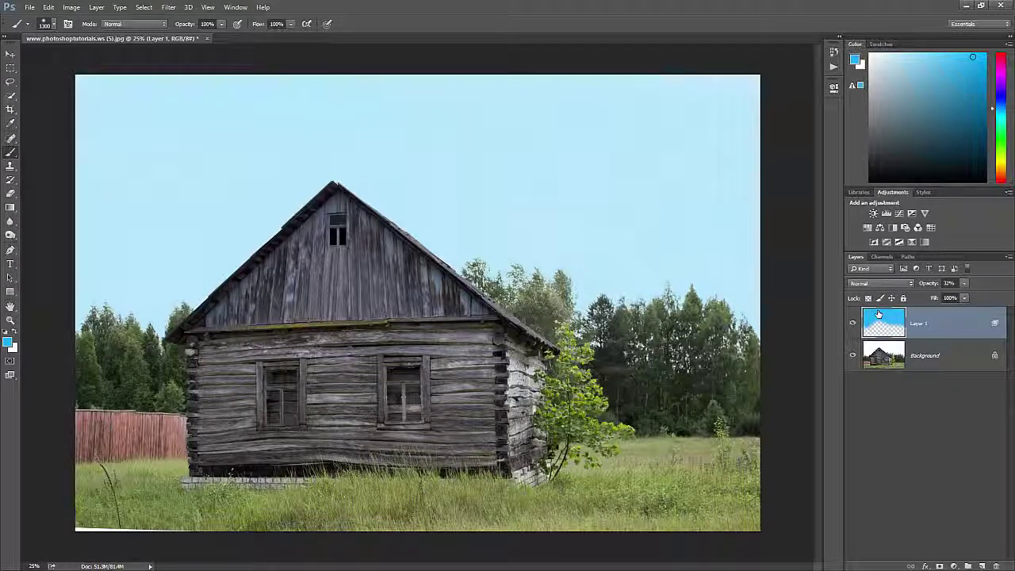
key("ctrl+u")
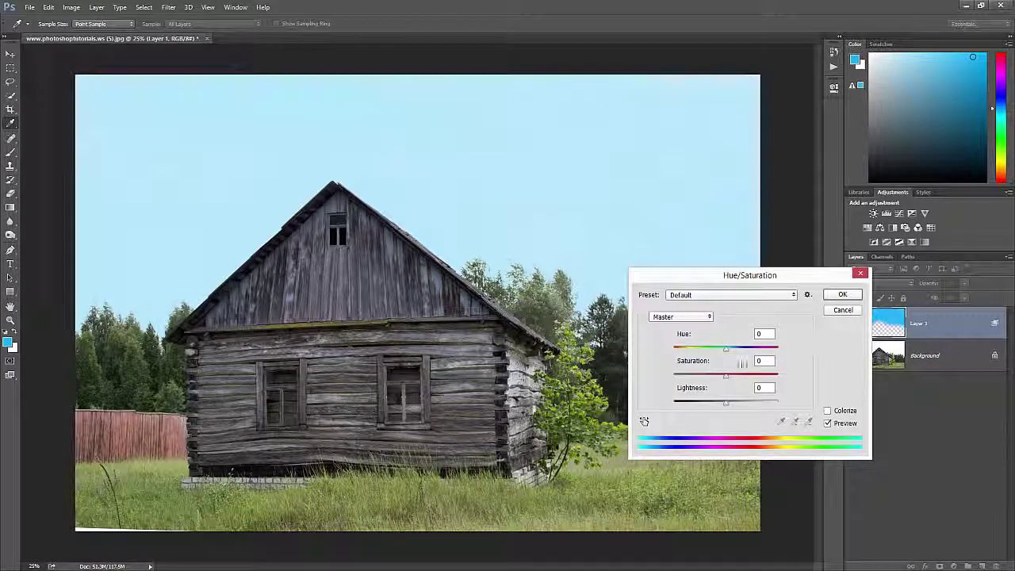
mouse_move(726, 351)
left_mouse_down()
mouse_move(741, 380)
mouse_move(700, 384)
mouse_move(734, 355)
left_mouse_up()
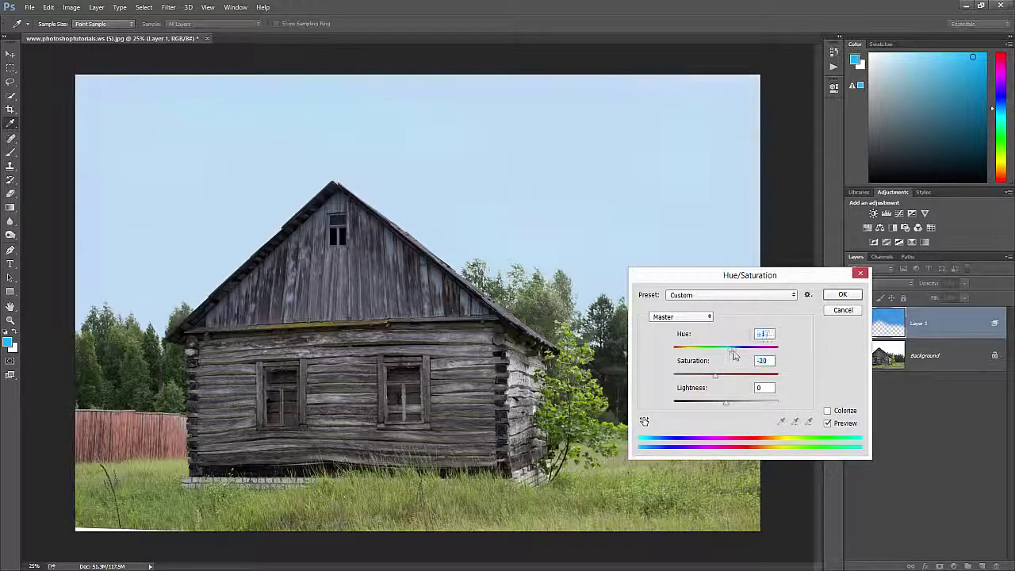
left_click(839, 295)
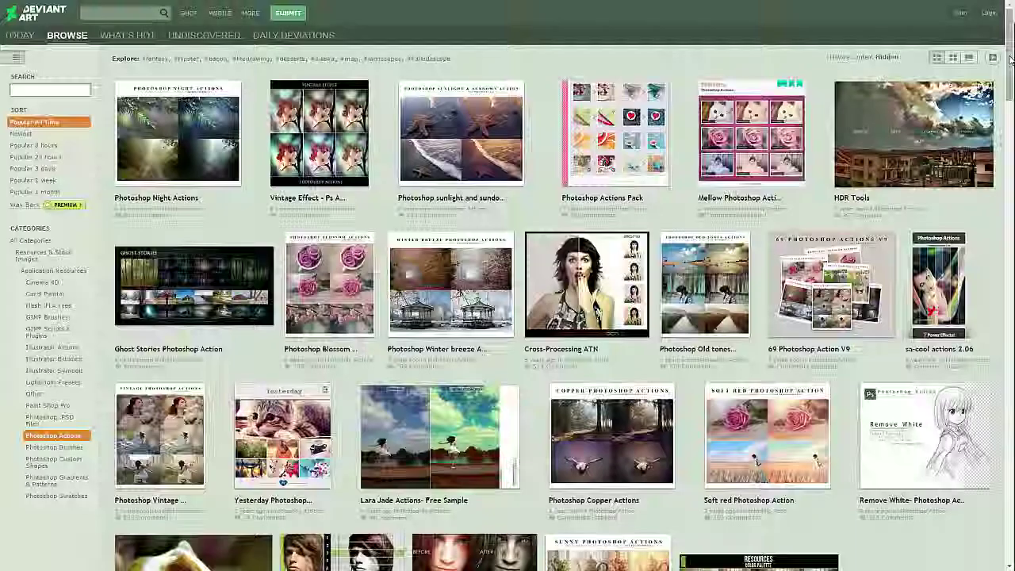
Step: Switch to the web browser and look through the Photoshop actions offered on DeviantArt and Creative Market
scroll(1010, 67, "down", 2)
scroll(1010, 67, "down", 4)
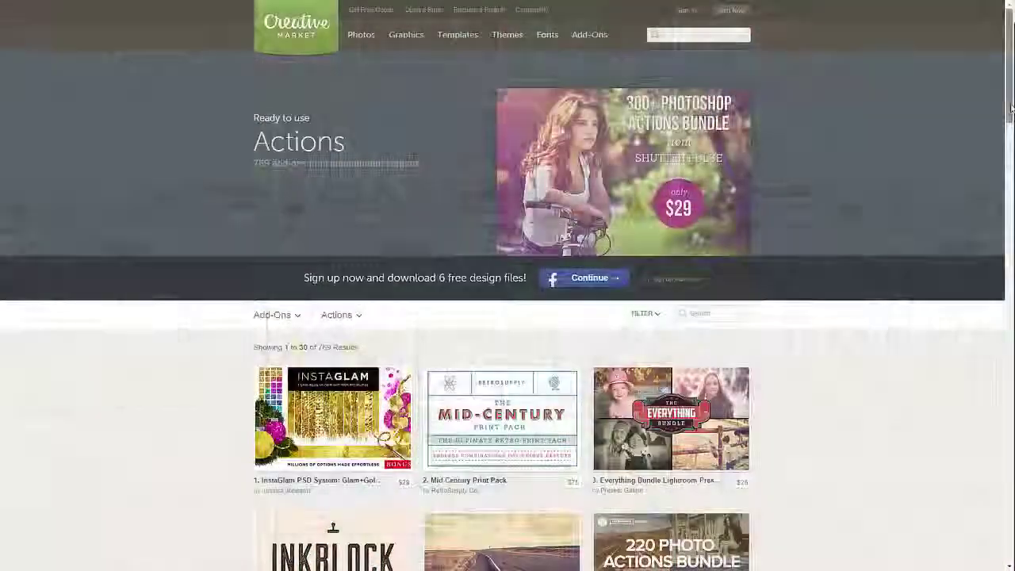
scroll(1009, 143, "down", 3)
scroll(1008, 161, "down", 5)
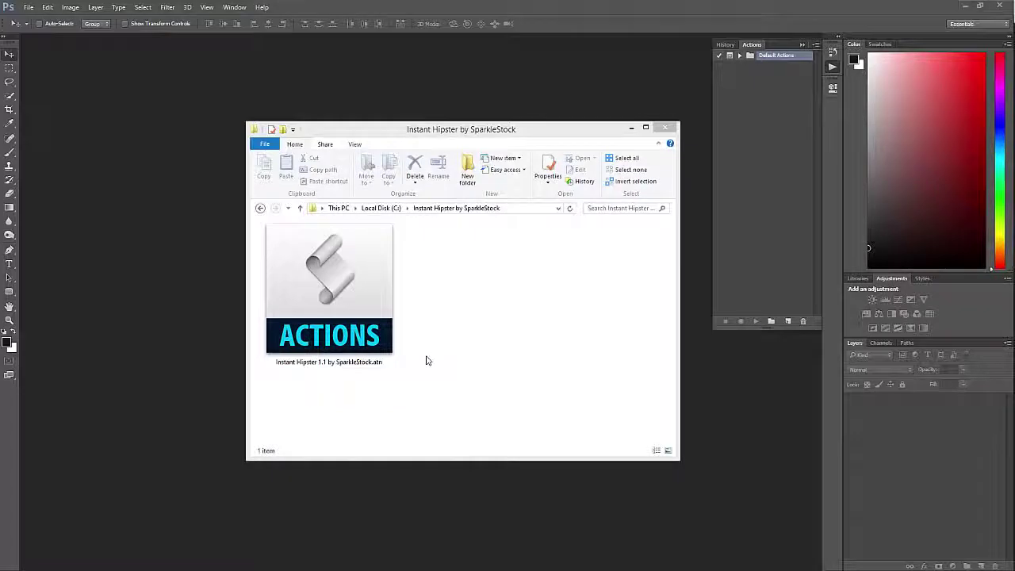
Step: Load the Instant Hipster 1.1 by SparkleStock action file into Photoshop and play its first action on the skateboarder photo
double_click(350, 293)
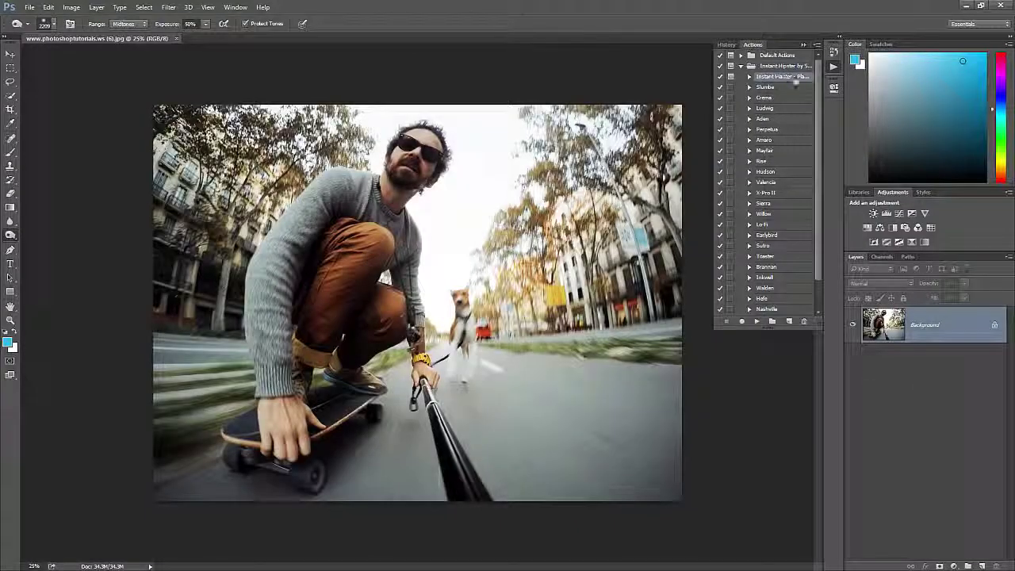
left_click(780, 77)
left_click(756, 321)
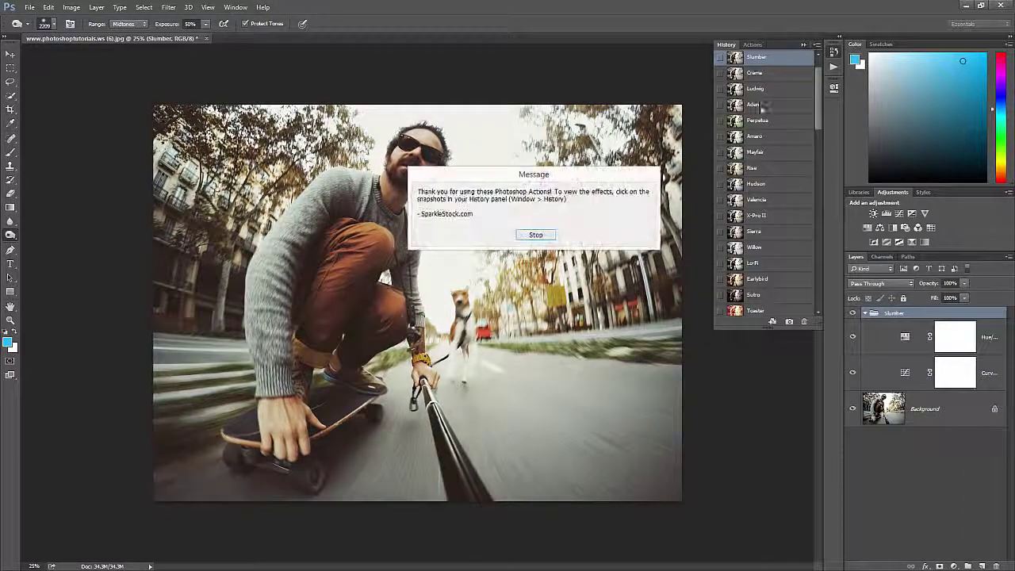
left_click(531, 233)
Step: Apply the Amaro snapshot after comparing it with Mayfair, and reduce the Amaro group's opacity to about 58%
left_click(795, 136)
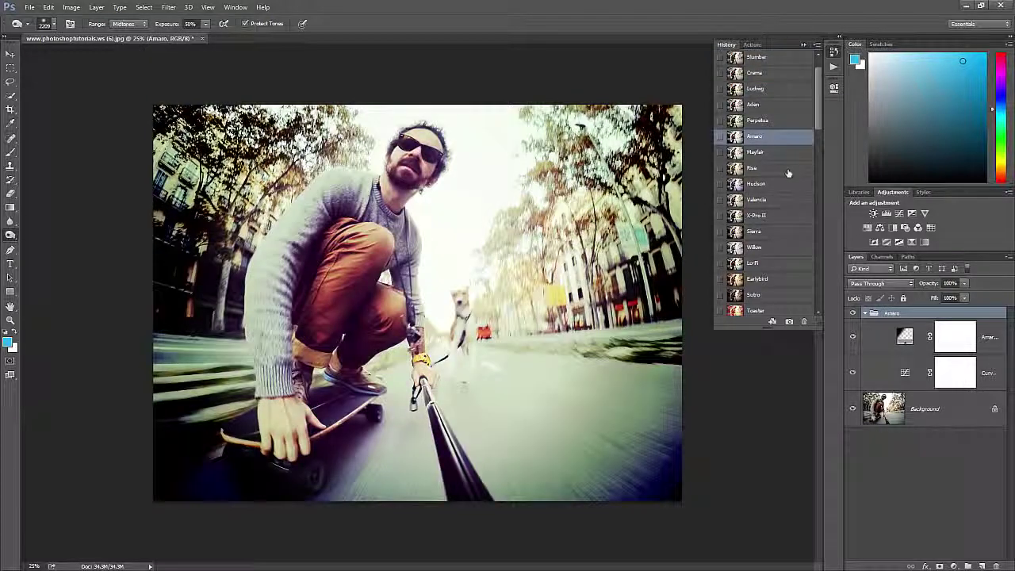
left_click(783, 149)
left_click(783, 138)
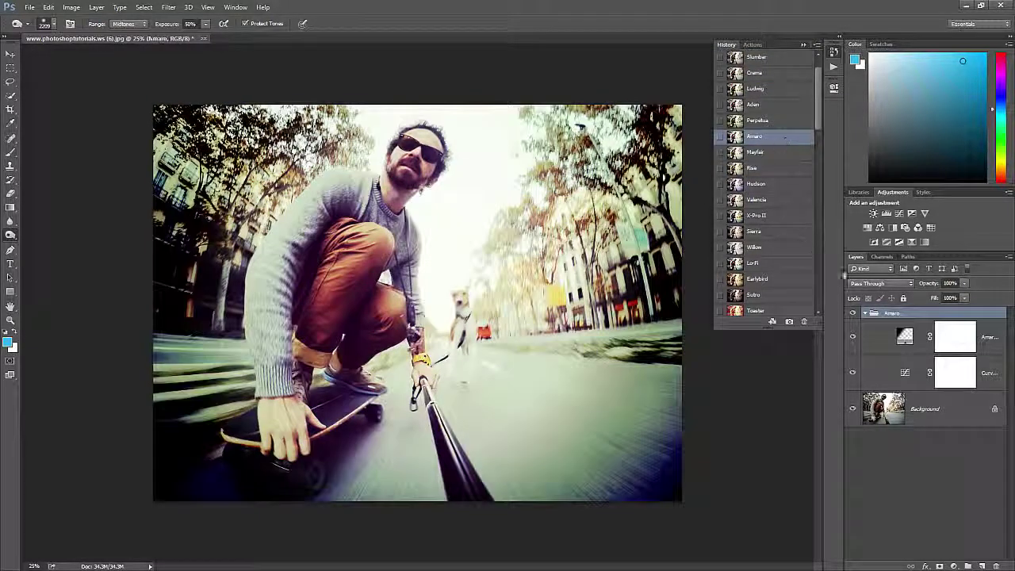
left_click(964, 283)
left_click_drag(949, 295, 947, 294)
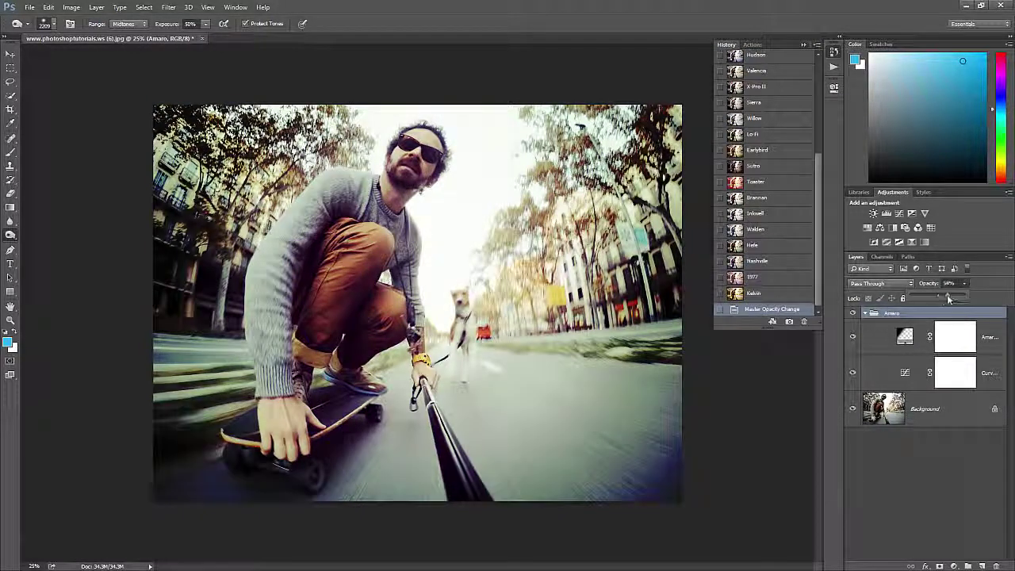
Step: Preview the Hudson effect and the other snapshots one after another, from Normal through Sierra, on the skateboarder photo
scroll(771, 82, "up", 2)
left_click(771, 85)
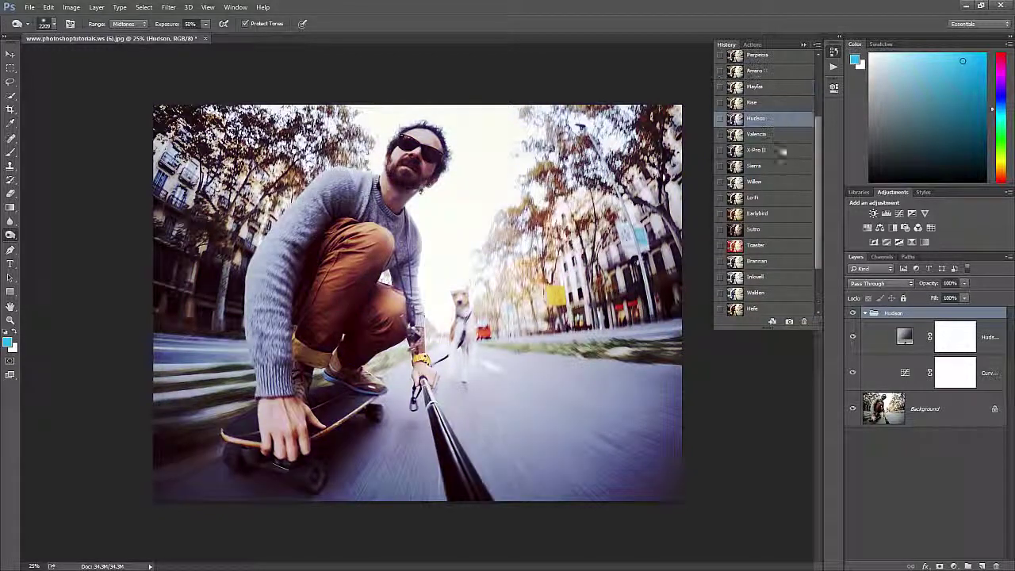
scroll(773, 87, "up", 4)
left_click(776, 71)
left_click(775, 86)
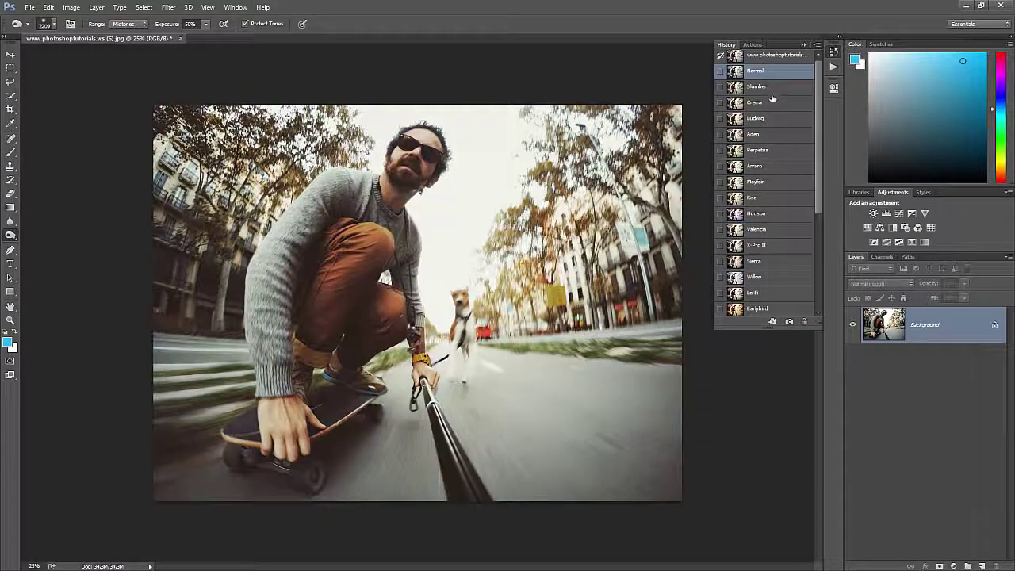
left_click(772, 102)
left_click(767, 118)
left_click(762, 134)
left_click(758, 149)
left_click(757, 166)
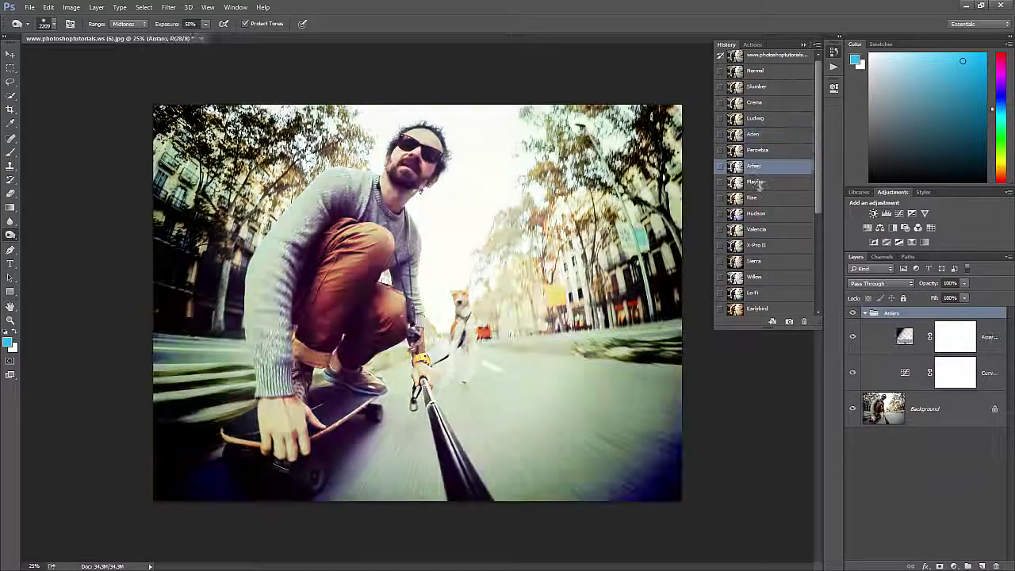
left_click(757, 182)
left_click(756, 198)
left_click(757, 213)
left_click(757, 229)
left_click(757, 245)
left_click(757, 261)
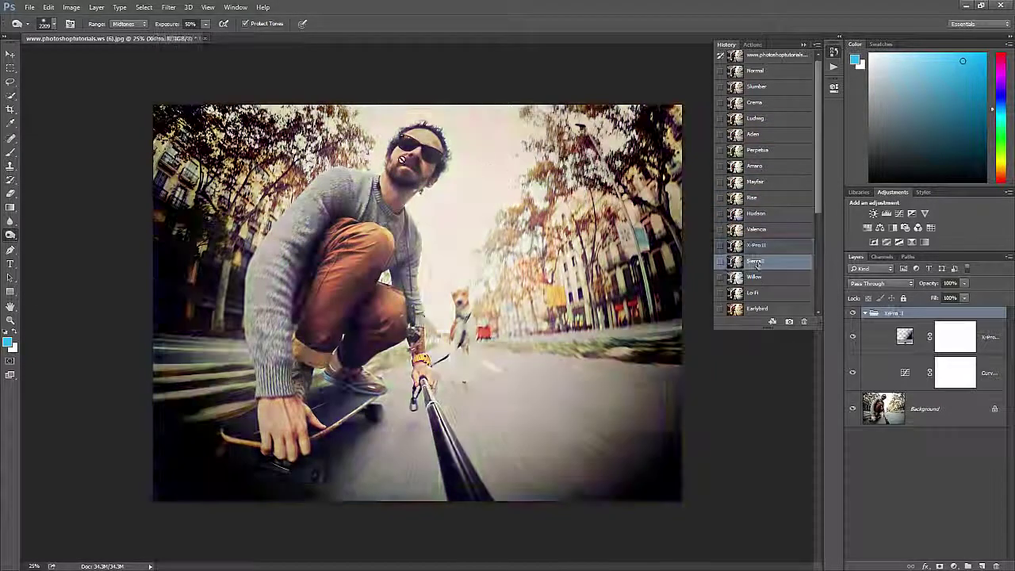
Step: Close the skateboarder photo without saving its changes
key("ctrl+w")
key("n")
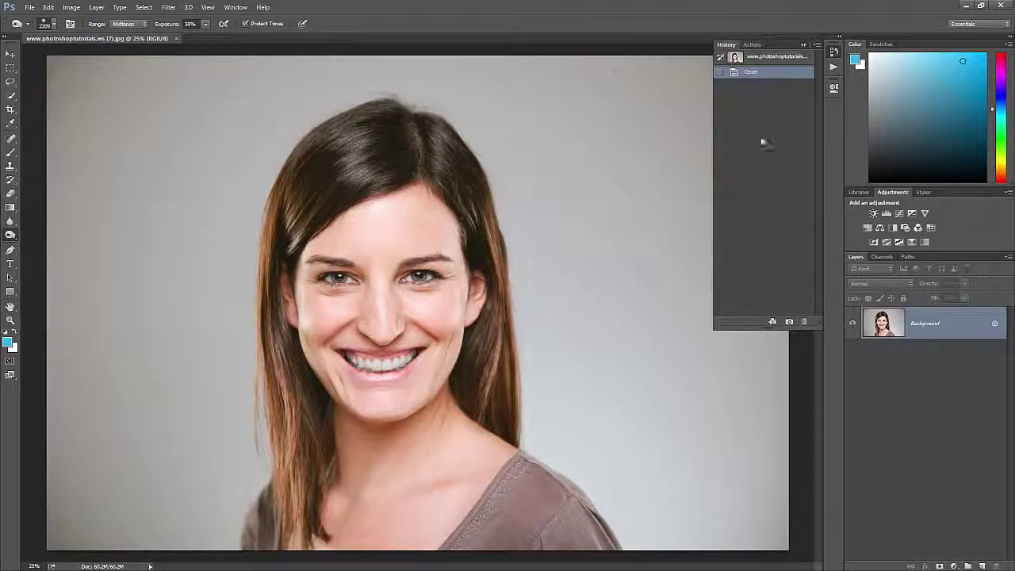
Step: Play the Skin Airbrushing action from the Skin by SparkleStock set on the woman's portrait
left_click(752, 44)
scroll(779, 208, "down", 1)
left_click(741, 311)
scroll(764, 238, "down", 5)
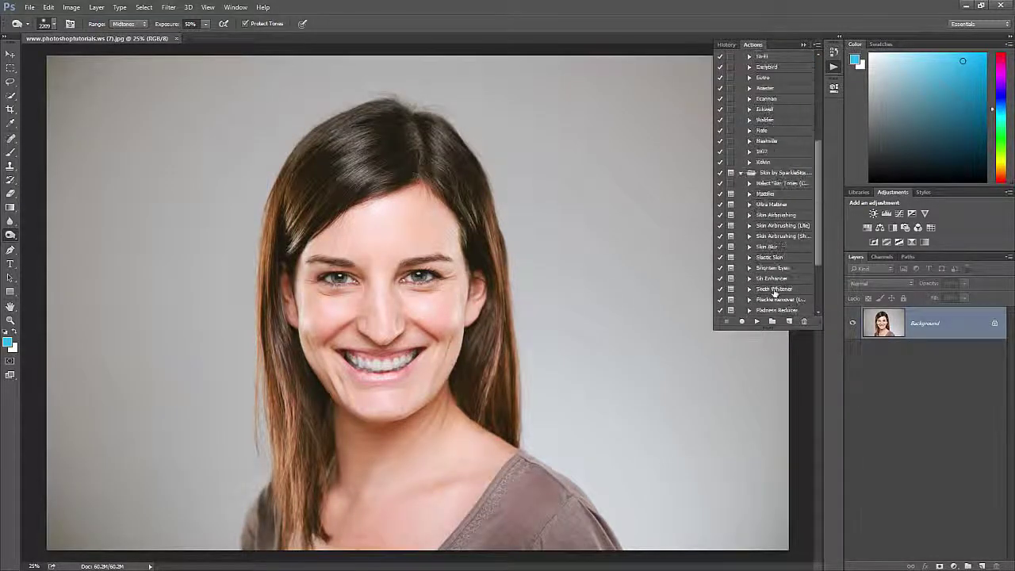
left_click(775, 141)
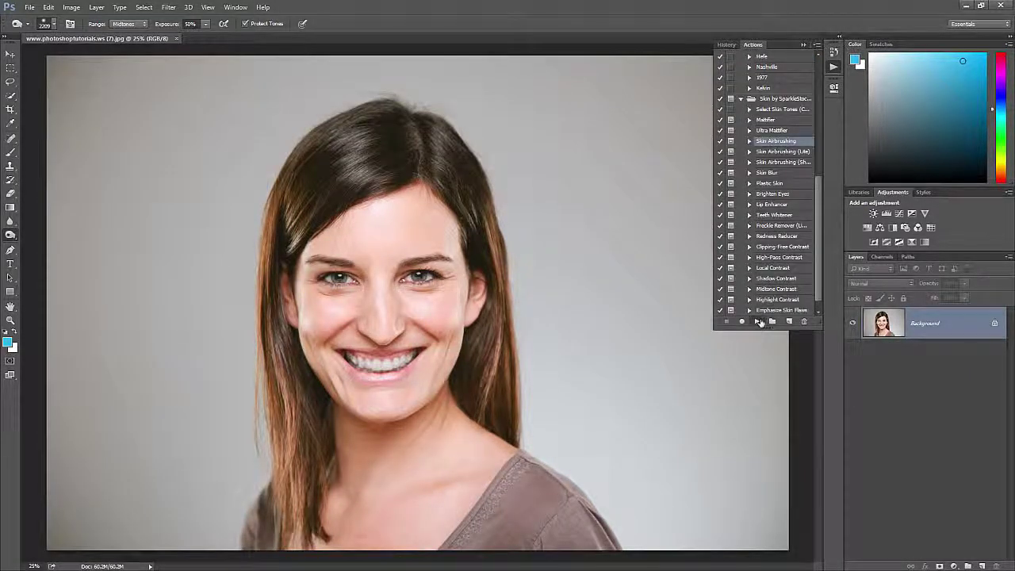
left_click(758, 321)
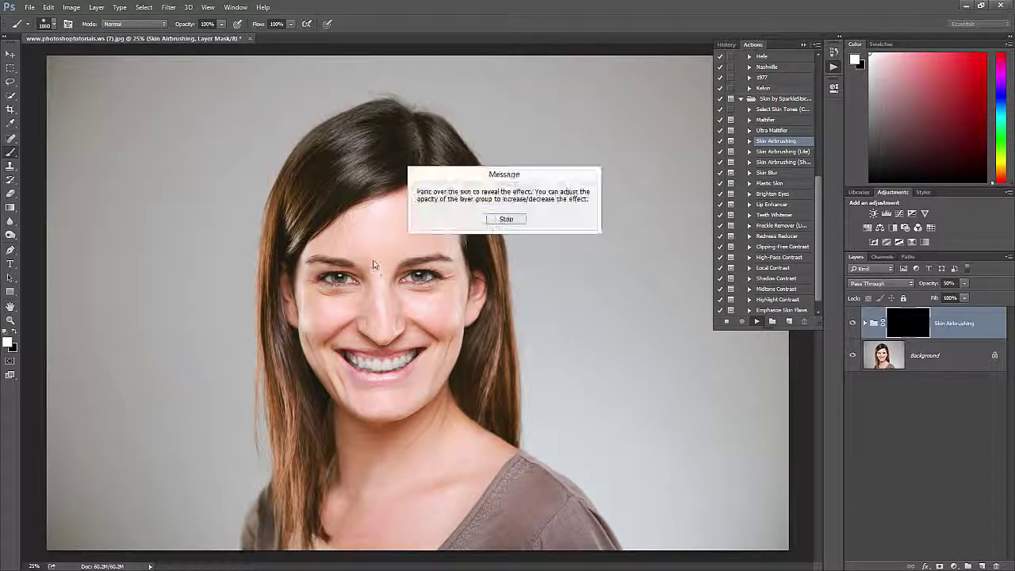
Step: Paint white over the woman's face on the Skin Airbrushing group's mask with a 700 px brush to reveal the smoothing
key("Return")
key("bracketleft")
key("bracketleft")
key("bracketleft")
mouse_move(373, 198)
left_mouse_down()
mouse_move(351, 227)
mouse_move(396, 237)
mouse_move(361, 341)
mouse_move(400, 313)
left_mouse_up()
scroll(370, 238, "up", 4)
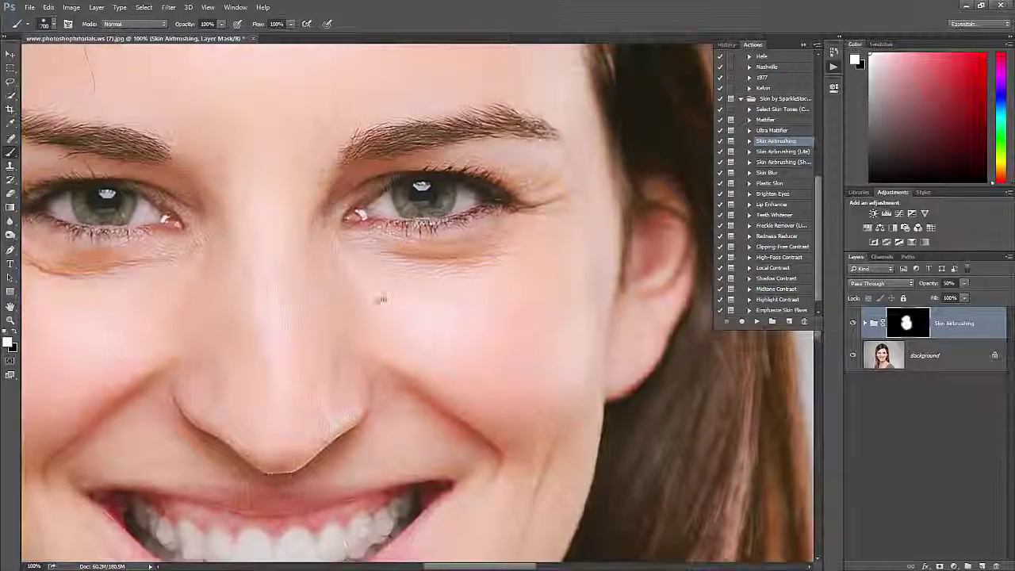
scroll(419, 314, "down", 3)
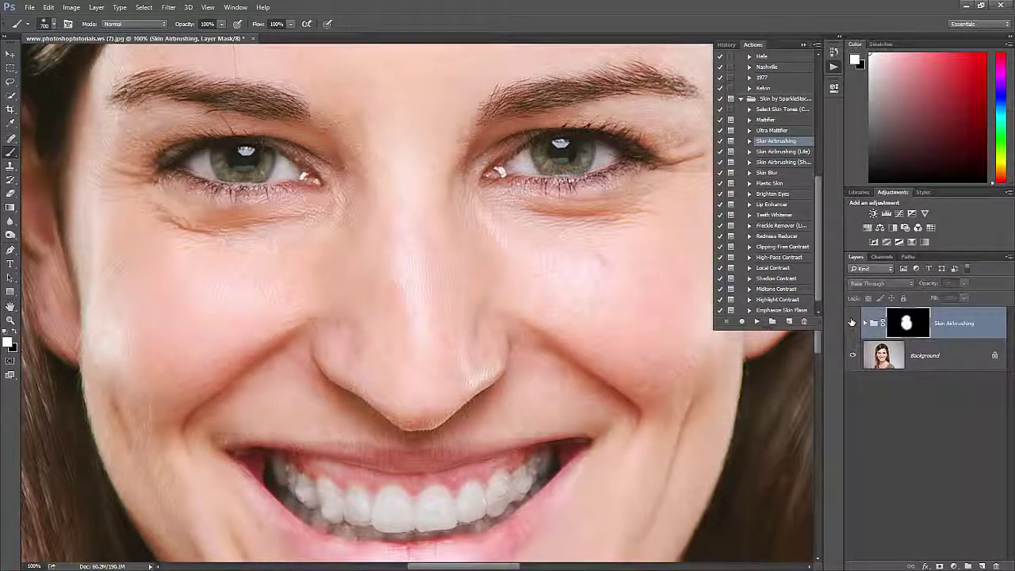
Step: Compare the portrait with and without the Skin Airbrushing group, and set the group's opacity to 75%
left_click(852, 322)
left_click(852, 323)
left_click(964, 283)
mouse_move(960, 297)
left_mouse_down()
mouse_move(996, 297)
mouse_move(978, 298)
left_mouse_up()
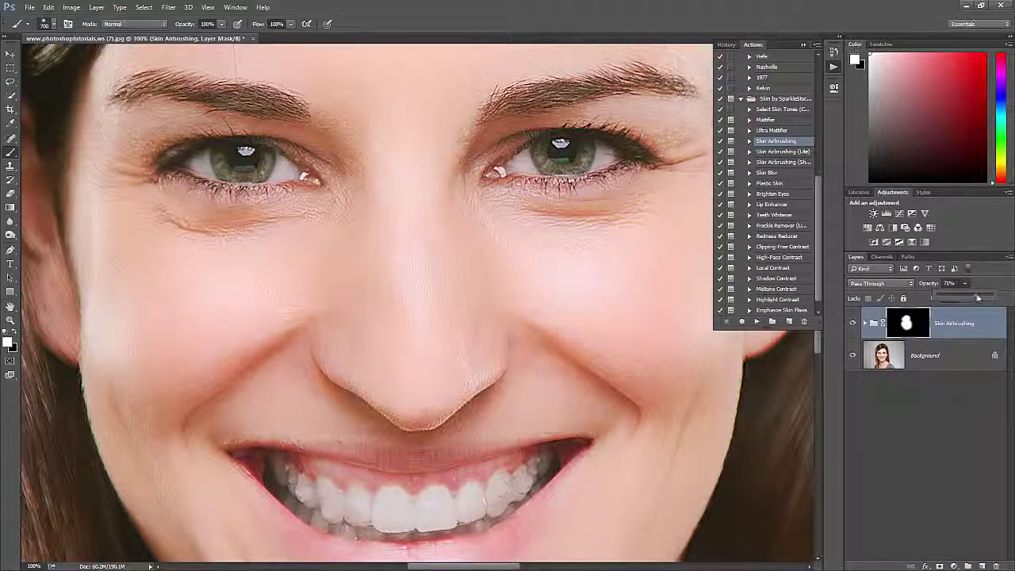
left_click_drag(978, 298, 976, 297)
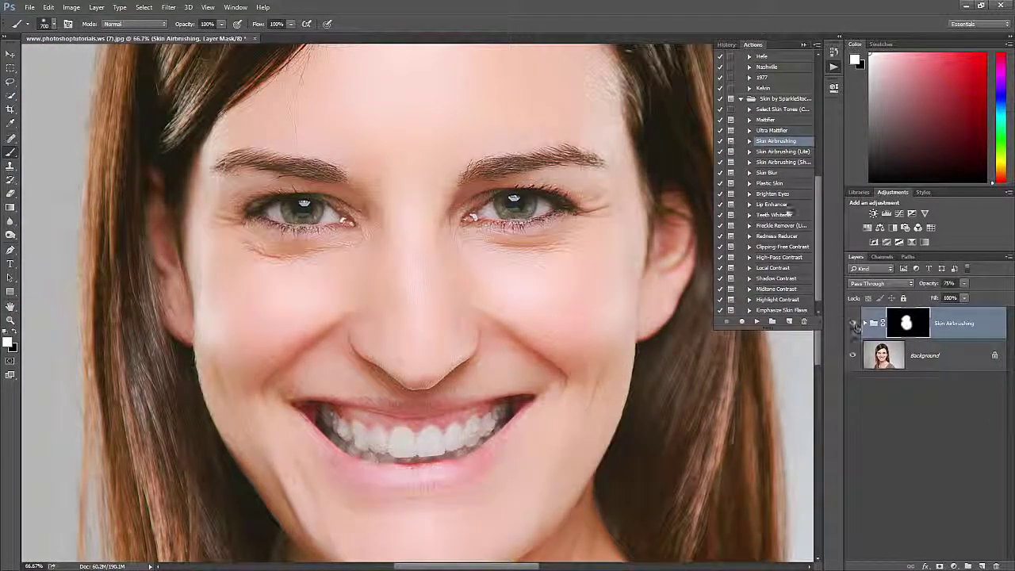
key("ctrl+0")
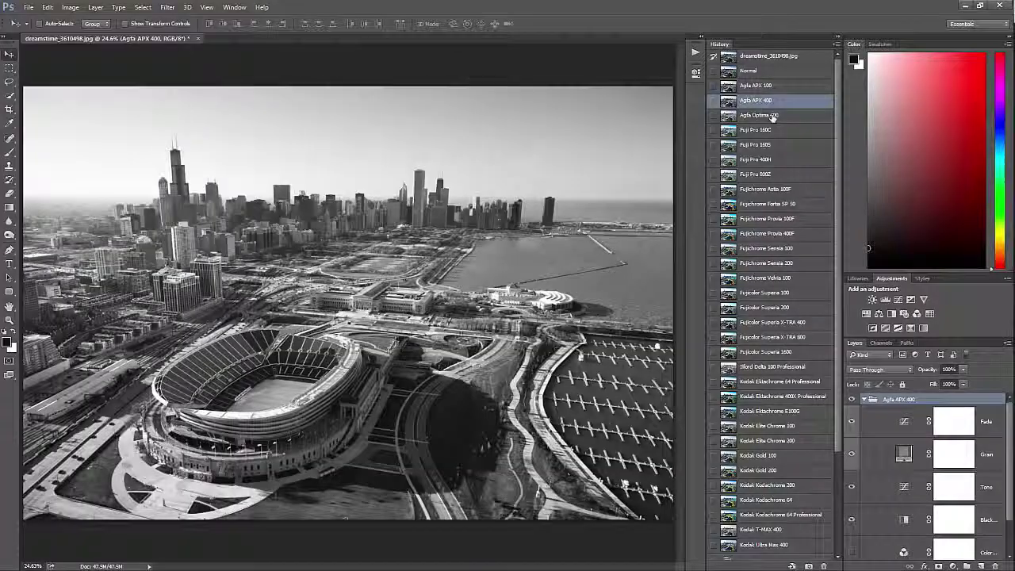
Step: Preview the Fuji Pro and Fujichrome film snapshots on the stadium cityscape, from Fuji Pro 160C through Fujichrome Sensia 200
left_click(761, 129)
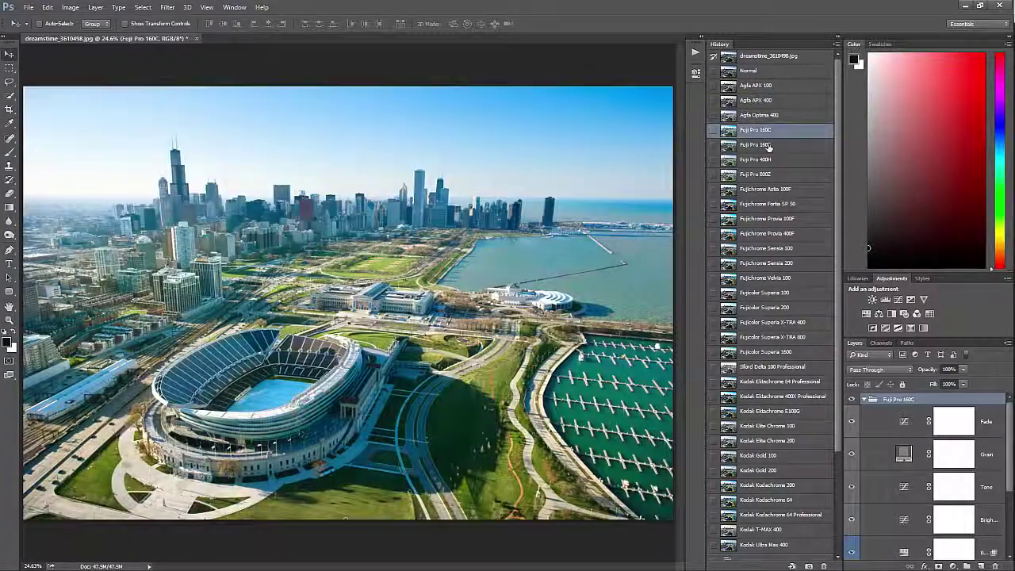
left_click(761, 160)
left_click(761, 173)
left_click(764, 204)
left_click(765, 233)
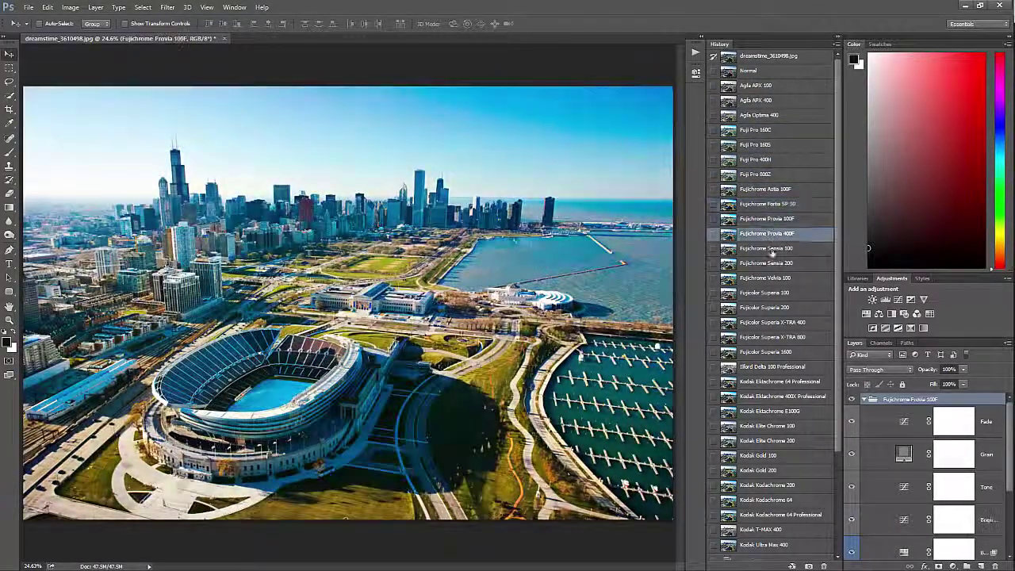
left_click(765, 263)
Step: Preview the Fujicolor Superia snapshots on the cityscape one after another, from Superia 100 through Superia 1600
left_click(766, 293)
left_click(768, 308)
left_click(775, 323)
left_click(780, 337)
left_click(779, 352)
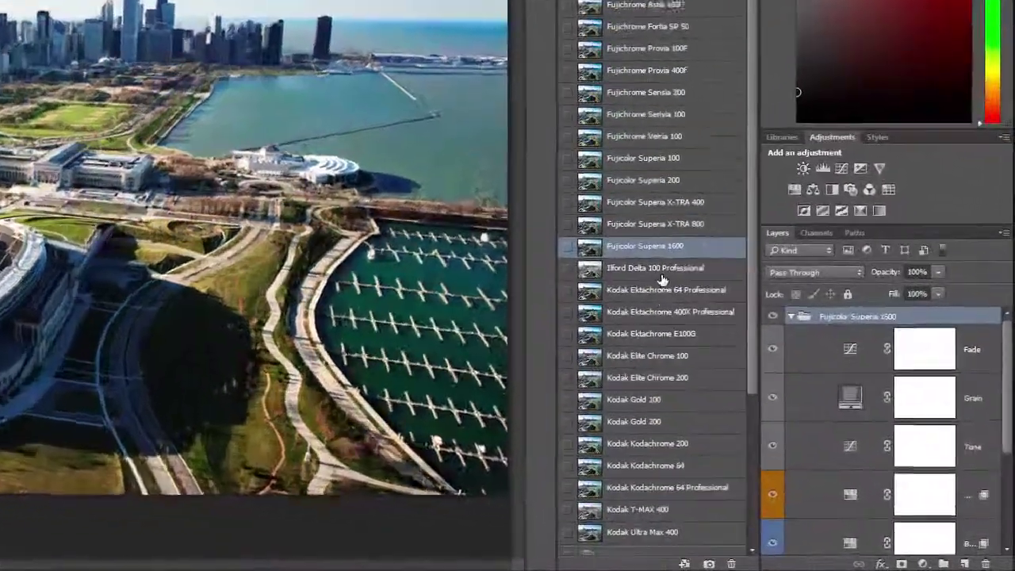
Step: Preview the Ilford Delta 100 Professional, Kodak Ektachrome and Kodak Elite Chrome snapshots on the cityscape
left_click(778, 367)
double_click(768, 381)
left_click(768, 396)
left_click(648, 331)
left_click(646, 353)
left_click(645, 375)
Step: Preview the Kodak Gold 100 and 200 and the Kodachrome 200, 64 and 64 Professional snapshots on the cityscape
left_click(645, 397)
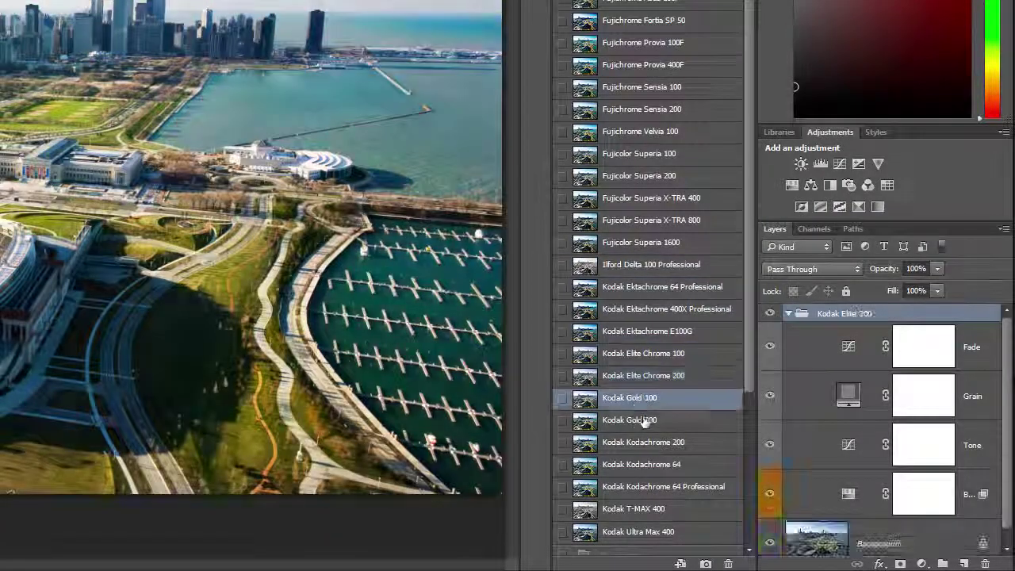
left_click(648, 419)
left_click(658, 442)
left_click(658, 463)
left_click(641, 486)
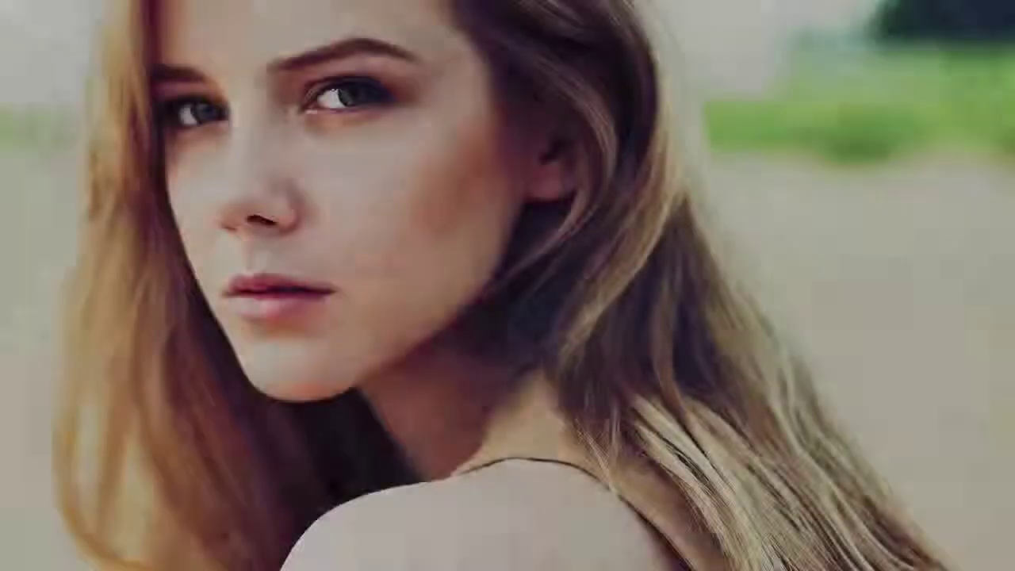